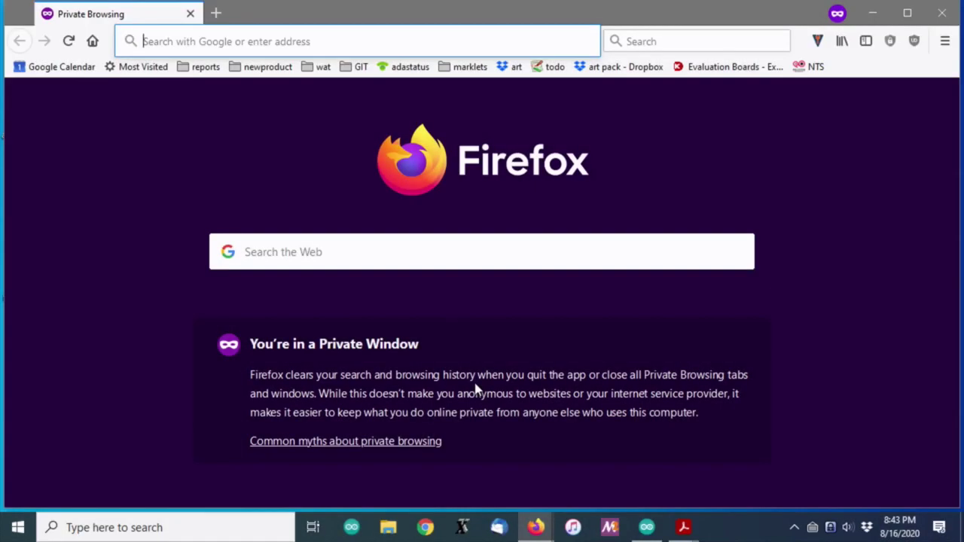
- Load digikey.com from the address bar, accept the cookie notice and focus the search box
text(digikey.com/)
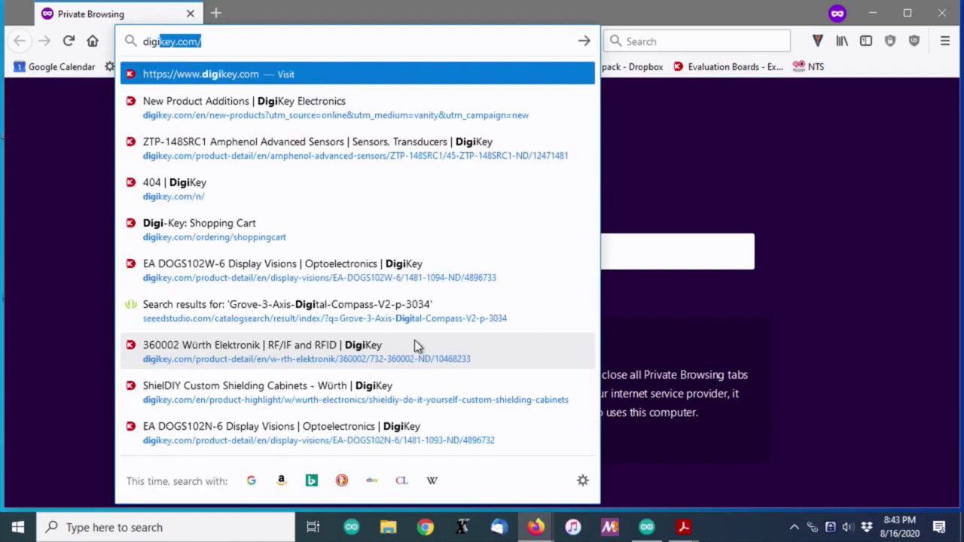
key(Return)
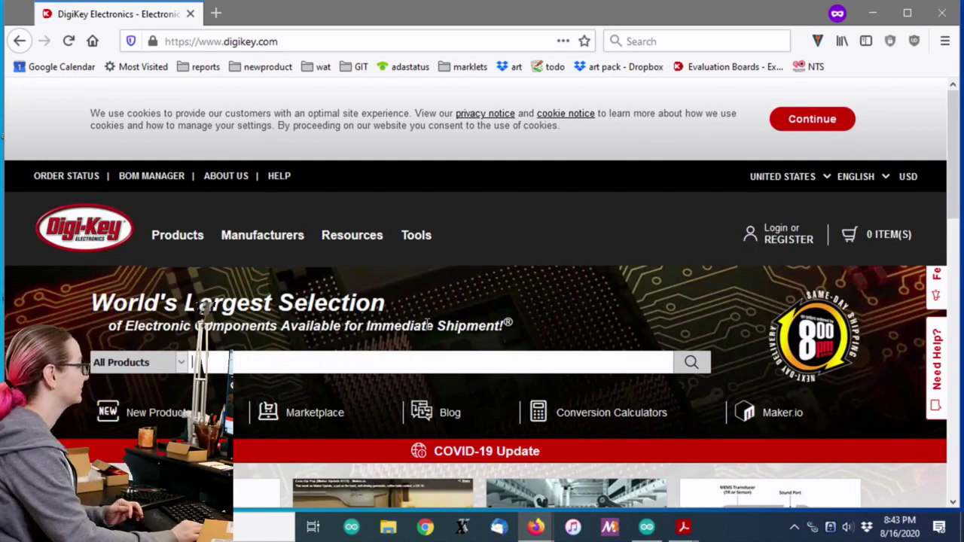
click(809, 119)
scroll(673, 193, down, 2)
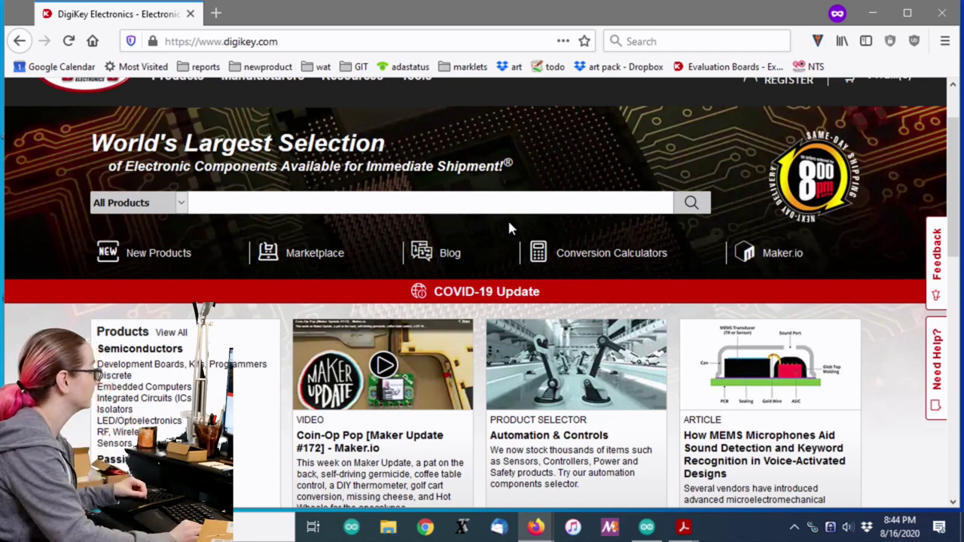
click(505, 203)
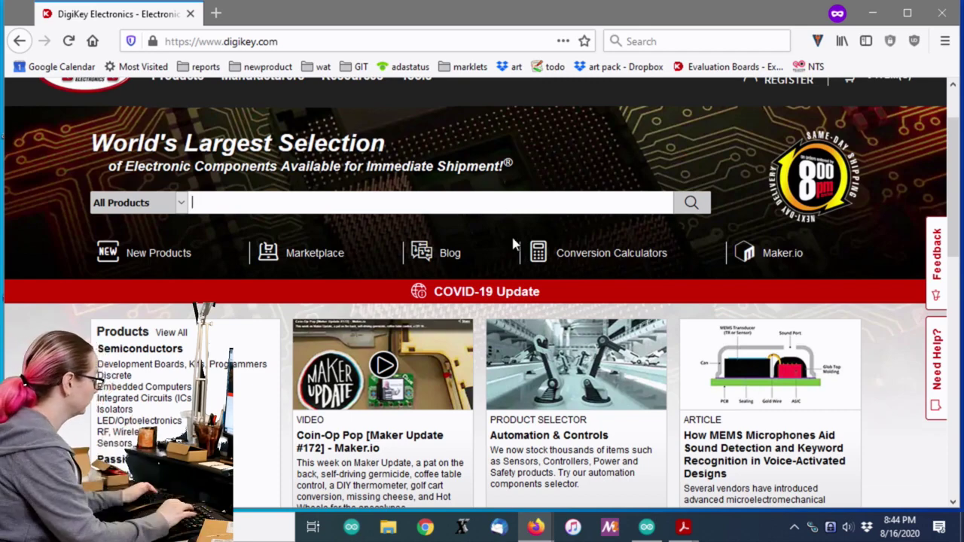
- Search DigiKey for 'resistor'
text(resistor)
key(Return)
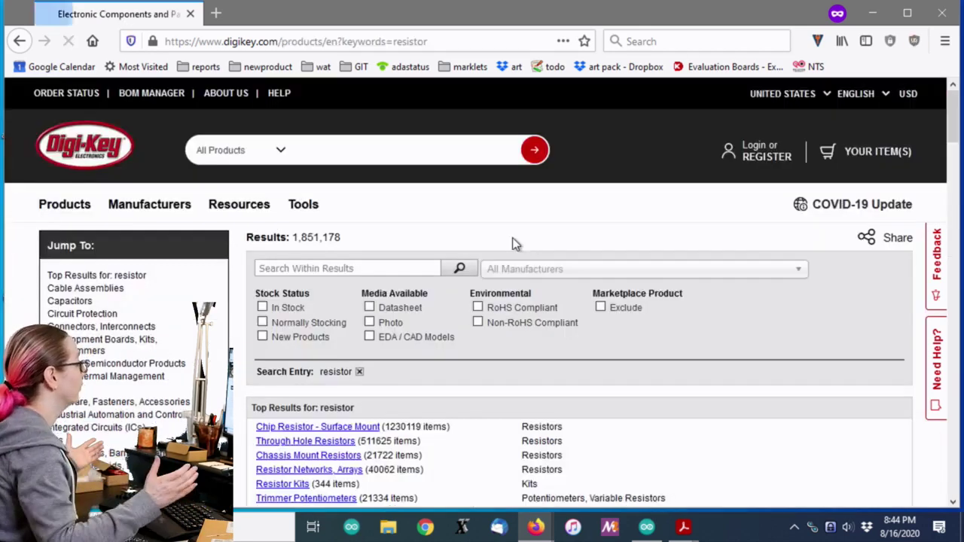
scroll(511, 212, down, 5)
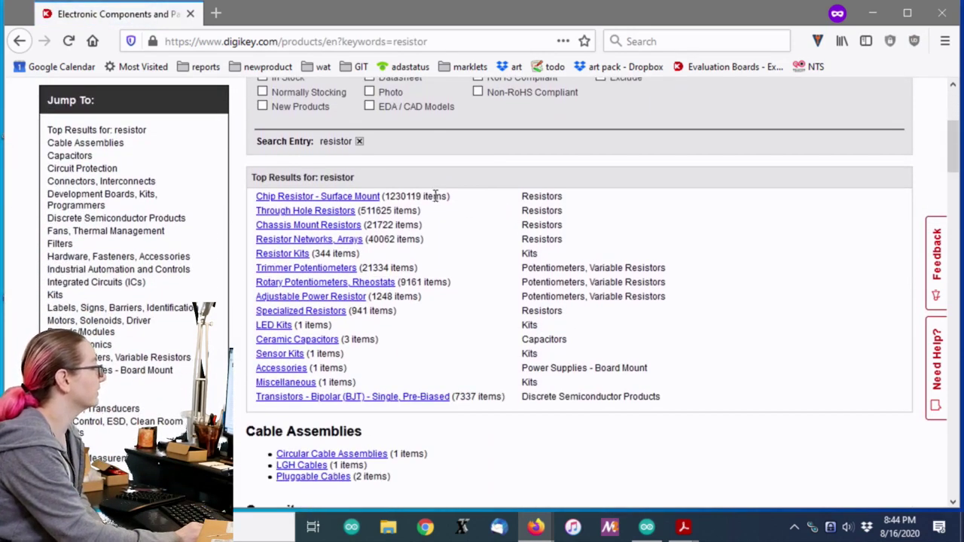
- Highlight the Chip Resistor, Transistors and Rotary Potentiometers entries in Top Results
drag(406, 196, 389, 195)
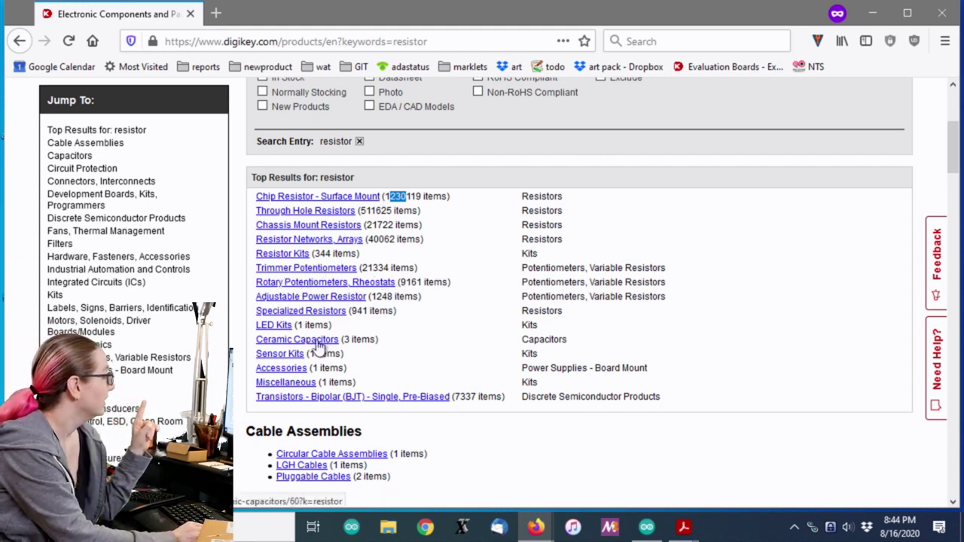
drag(500, 398, 233, 328)
click(426, 338)
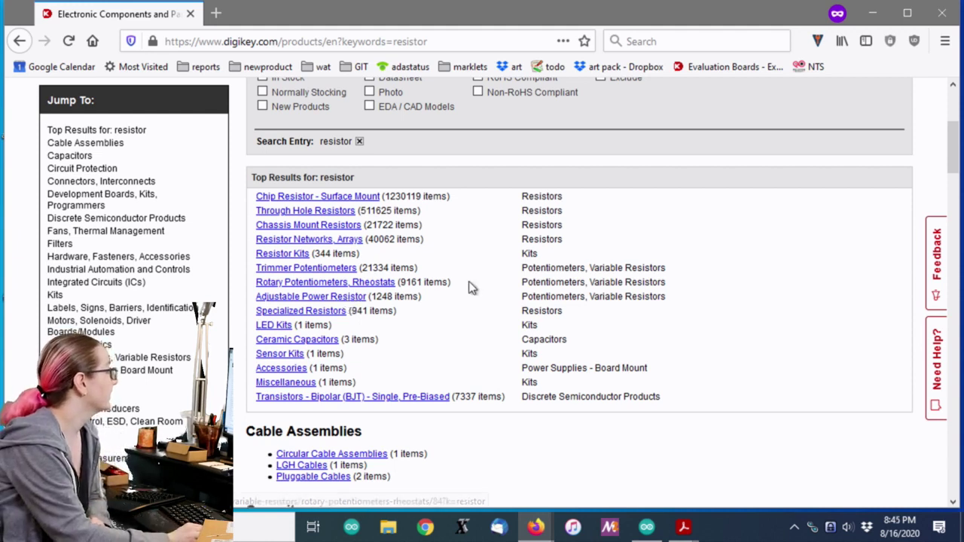
drag(469, 286, 239, 288)
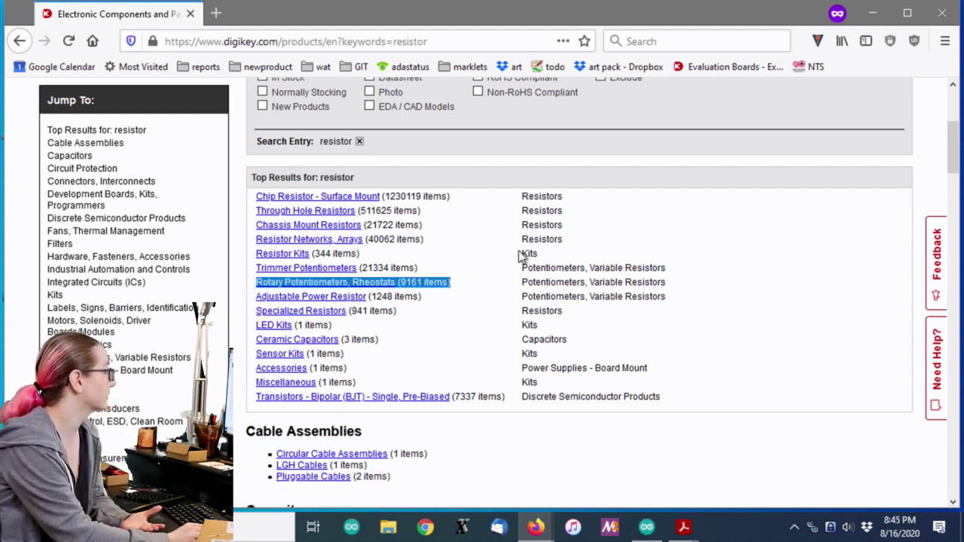
click(380, 284)
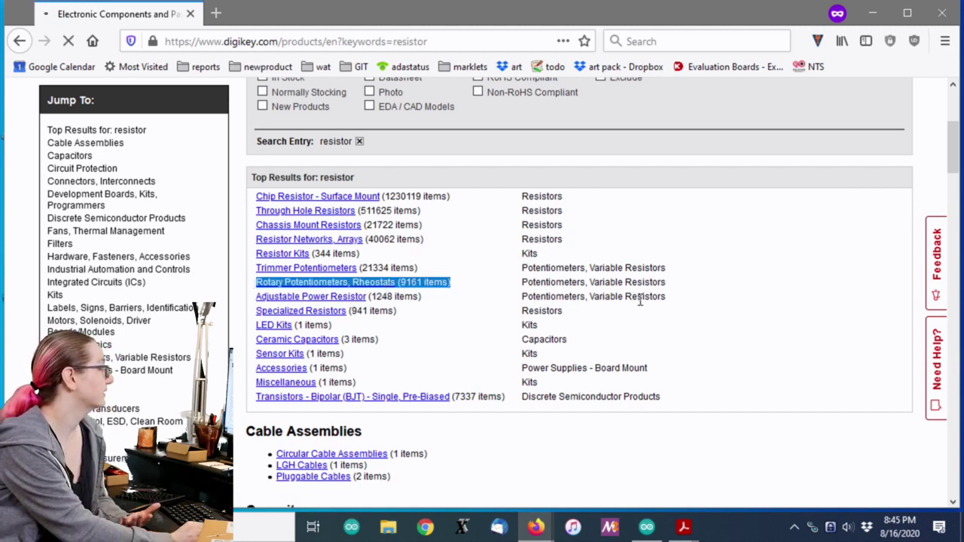
scroll(724, 264, down, 5)
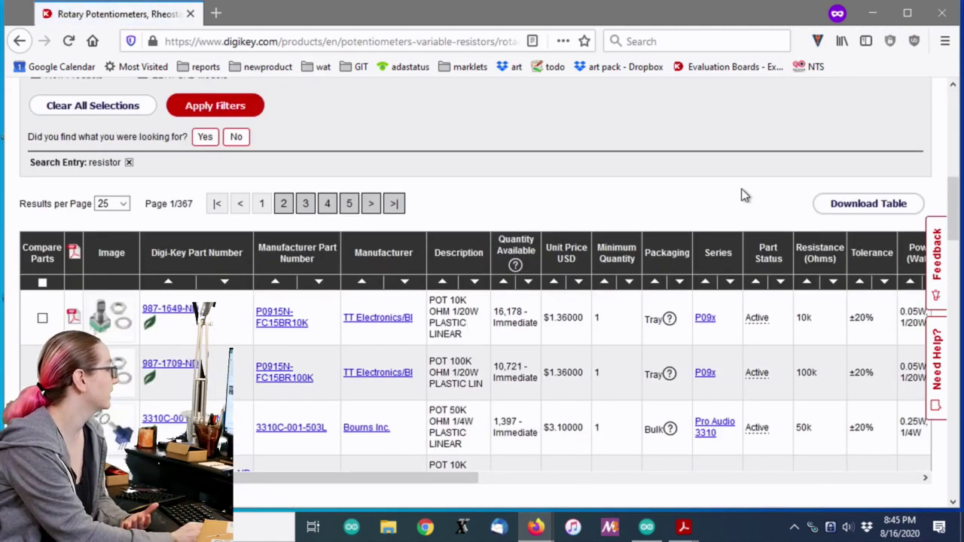
scroll(742, 196, down, 2)
mouse_move(107, 362)
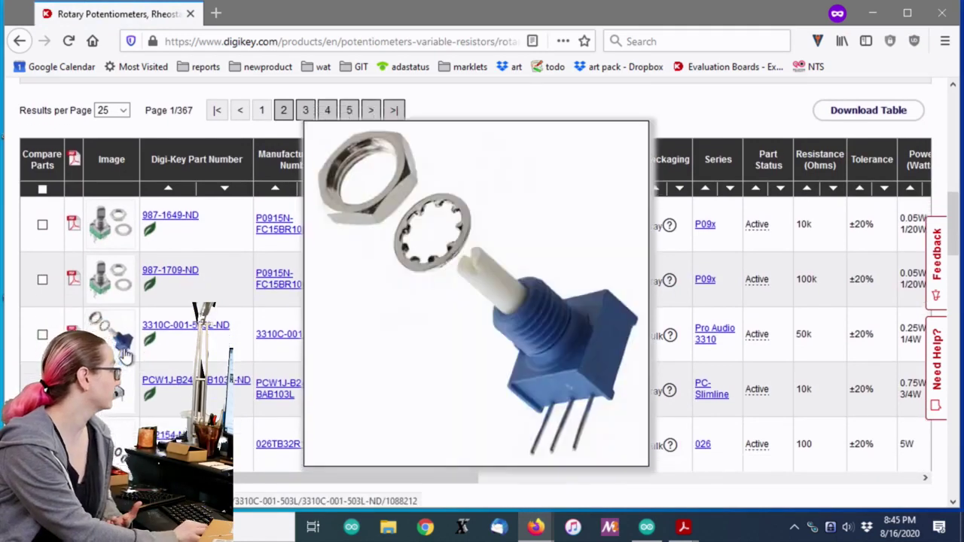
scroll(110, 324, down, 4)
mouse_move(112, 309)
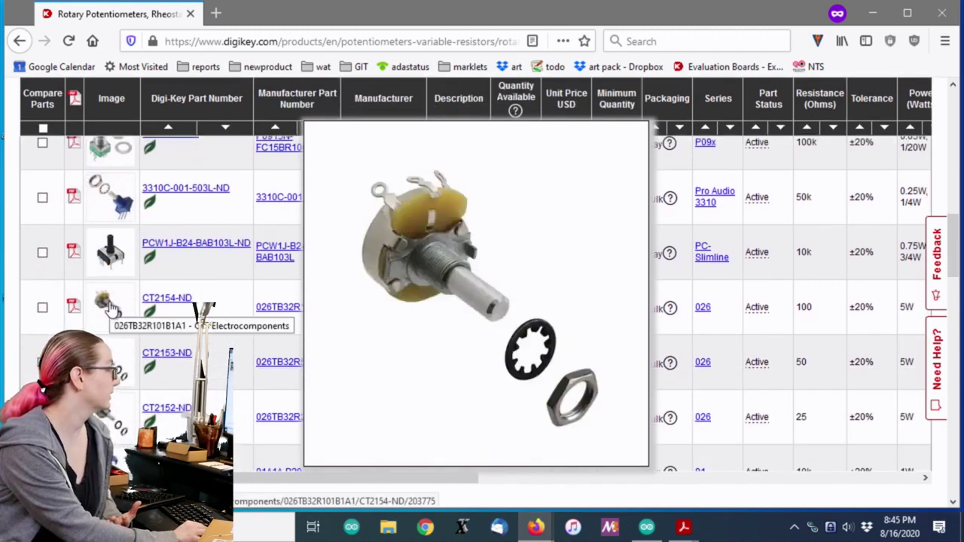
scroll(112, 309, down, 4)
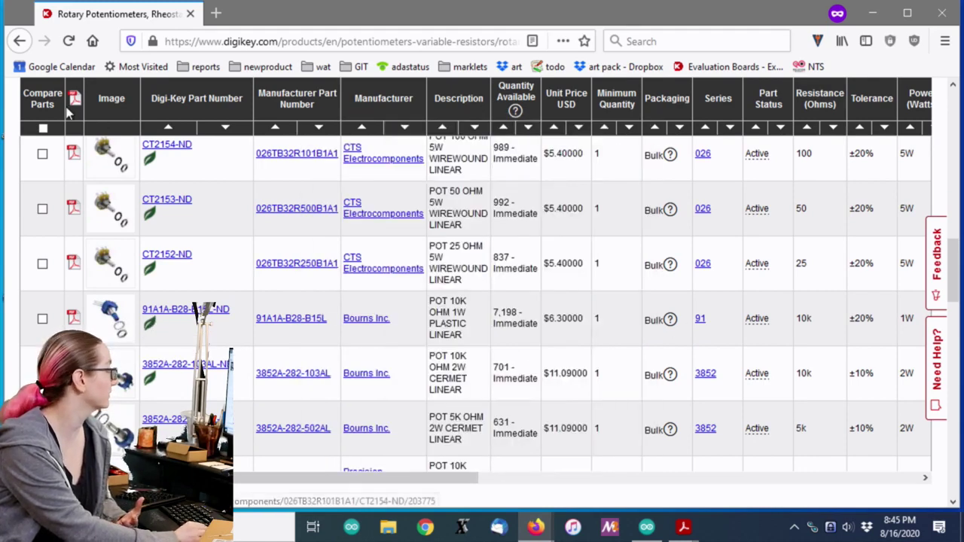
scroll(75, 226, up, 5)
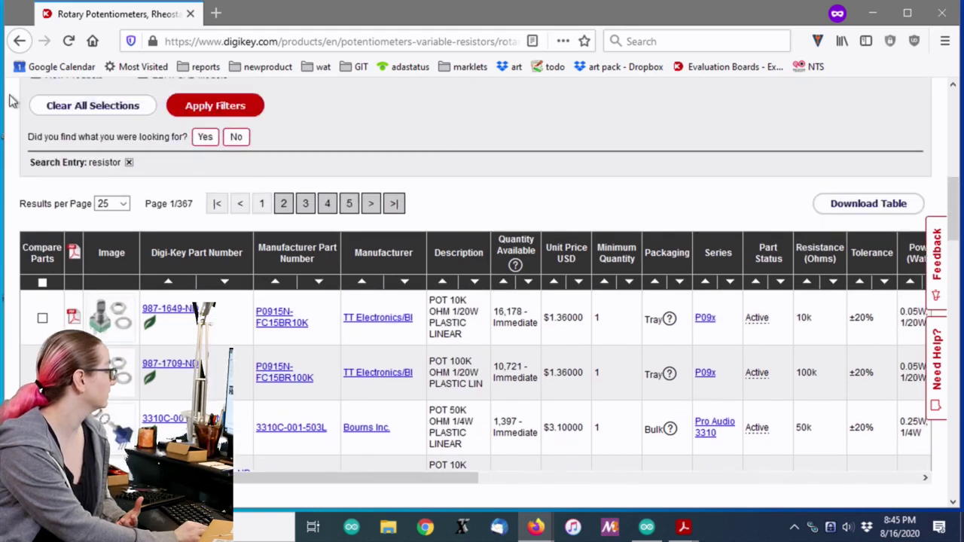
click(19, 40)
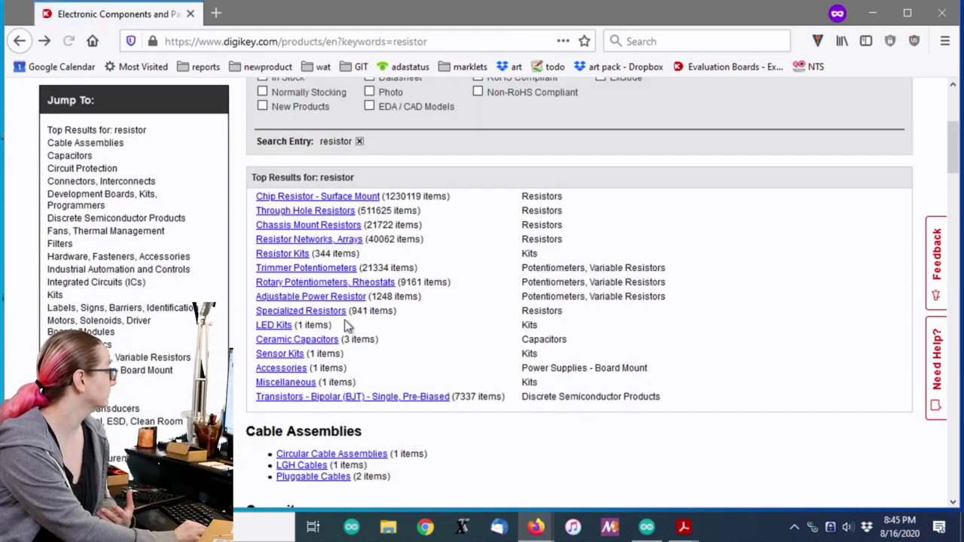
click(337, 271)
scroll(392, 285, down, 4)
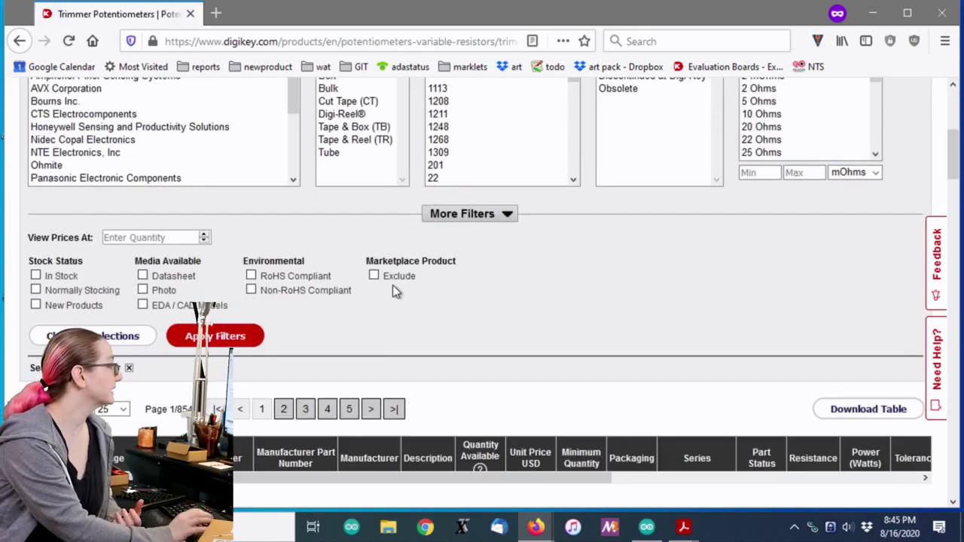
scroll(393, 285, down, 5)
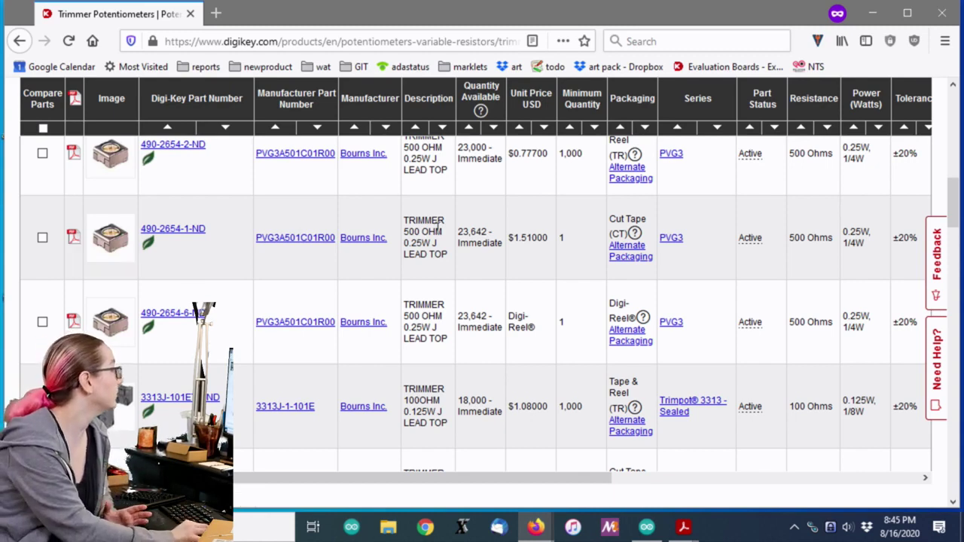
scroll(437, 245, down, 3)
scroll(433, 241, down, 2)
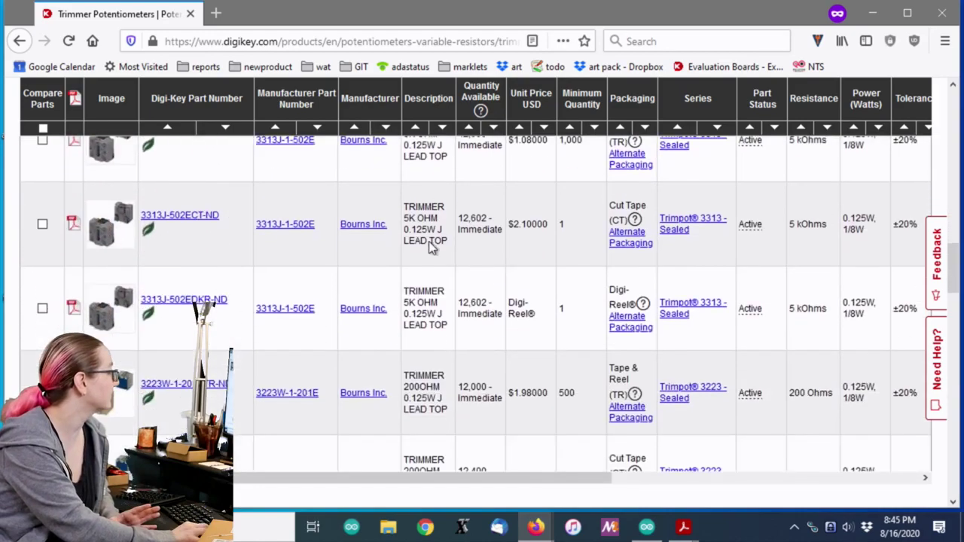
key(Home)
click(19, 41)
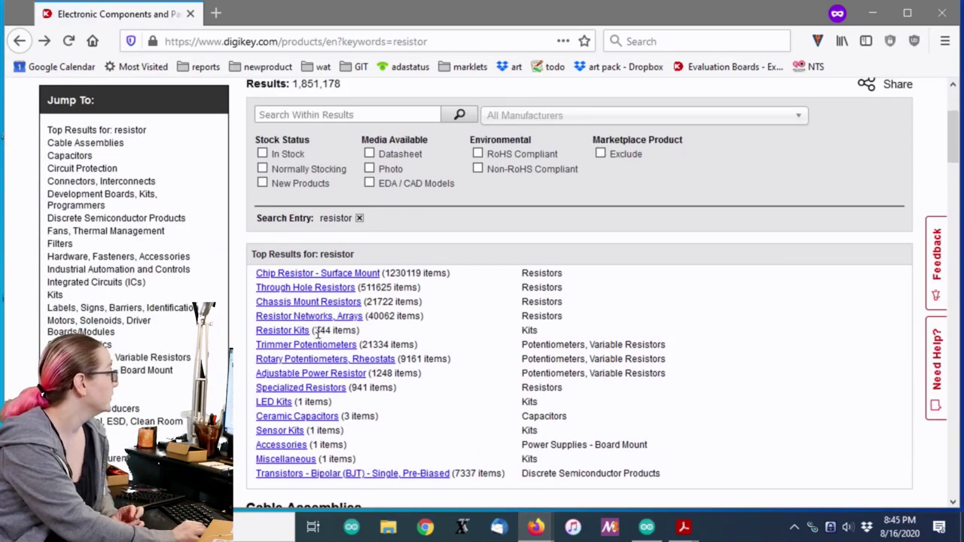
- Open the Resistor Kits category from the Top Results list
drag(369, 337, 254, 276)
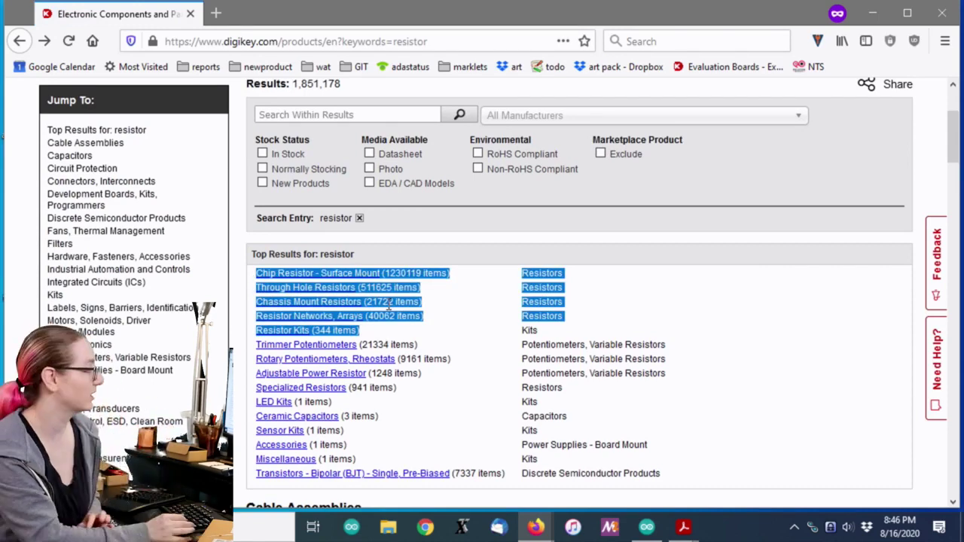
click(301, 336)
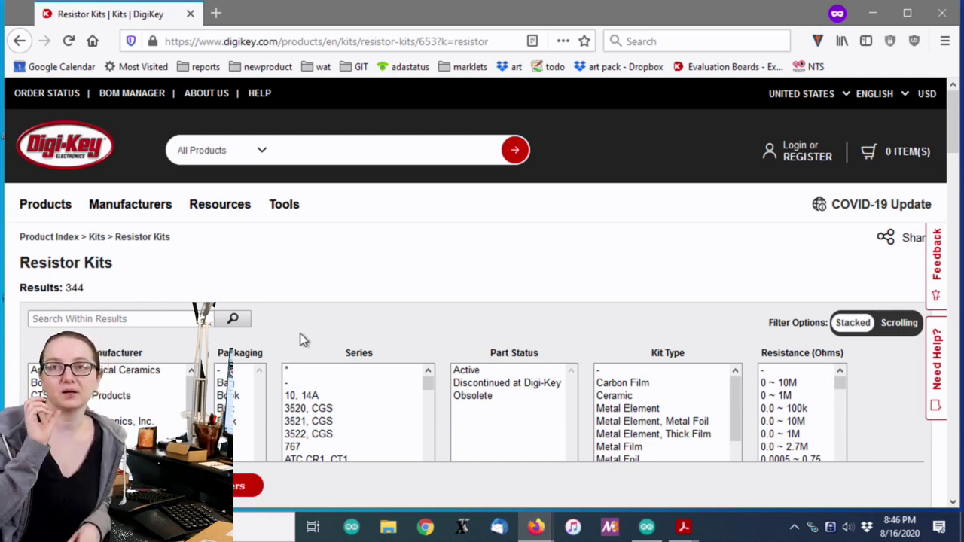
- Limit the resistor kits to Active part status
scroll(585, 166, down, 3)
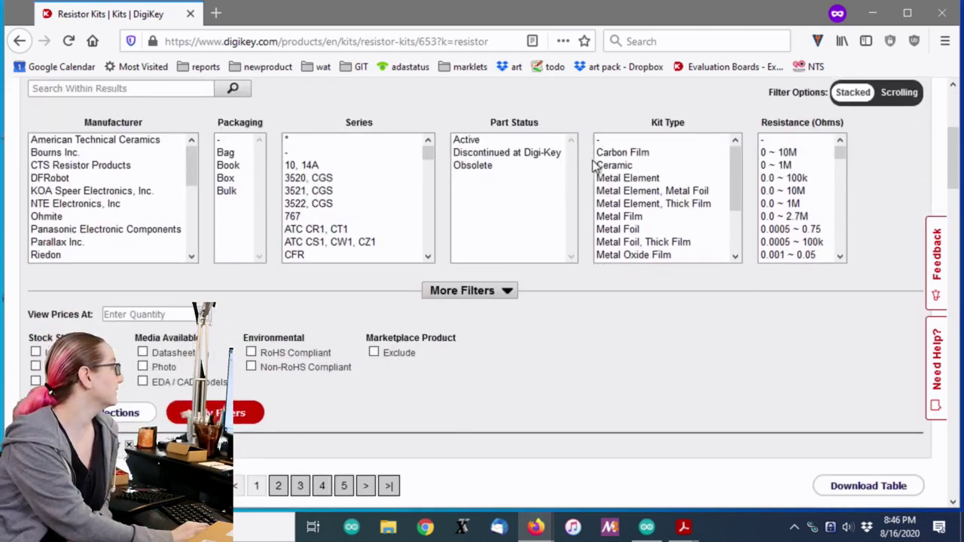
scroll(591, 170, up, 1)
click(467, 217)
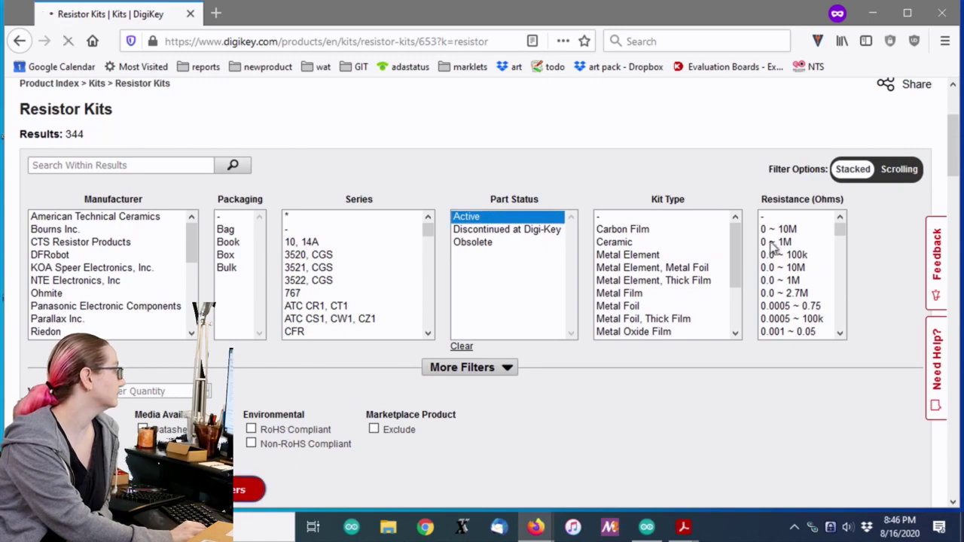
scroll(716, 252, down, 5)
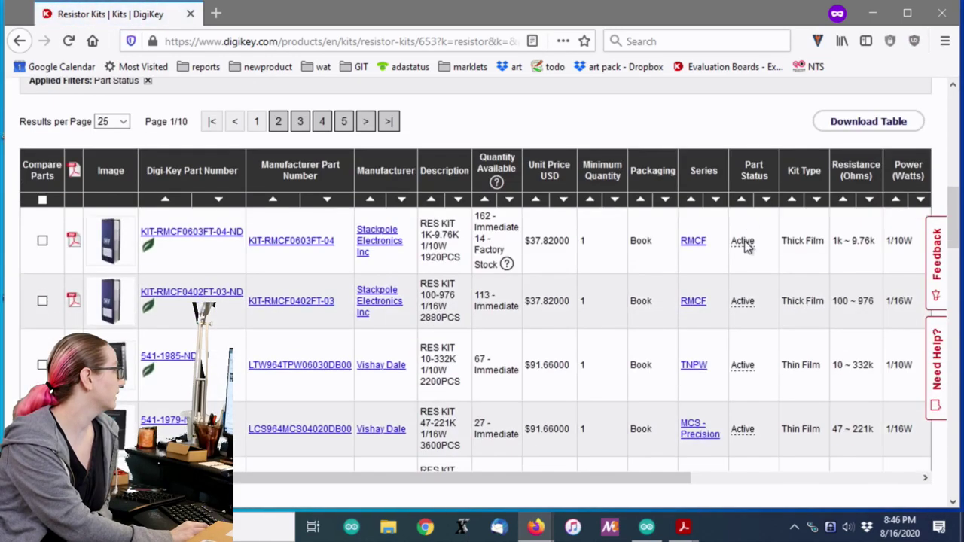
scroll(744, 240, down, 3)
- Reveal the extra filter lists and select Carbon Film as the kit type
mouse_move(108, 259)
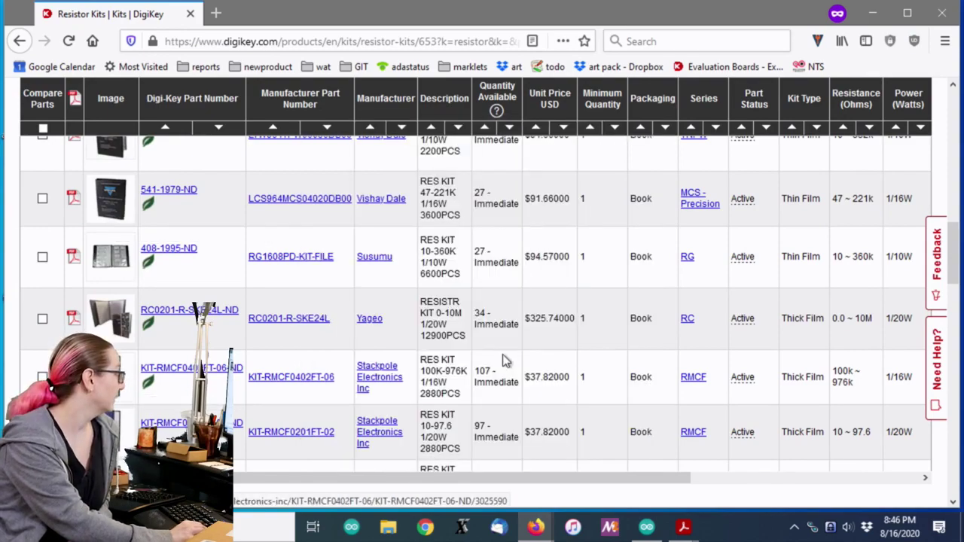
scroll(503, 349, up, 5)
scroll(501, 342, up, 10)
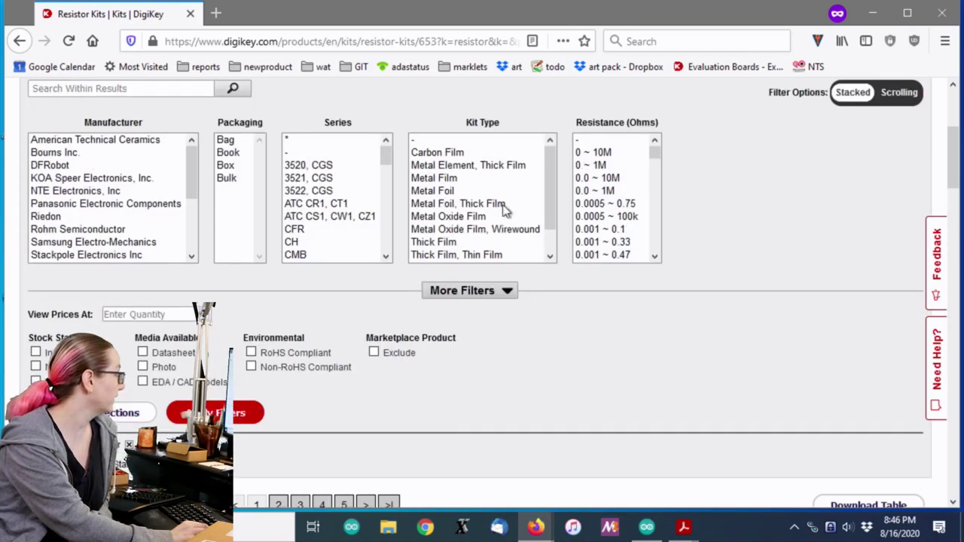
click(449, 294)
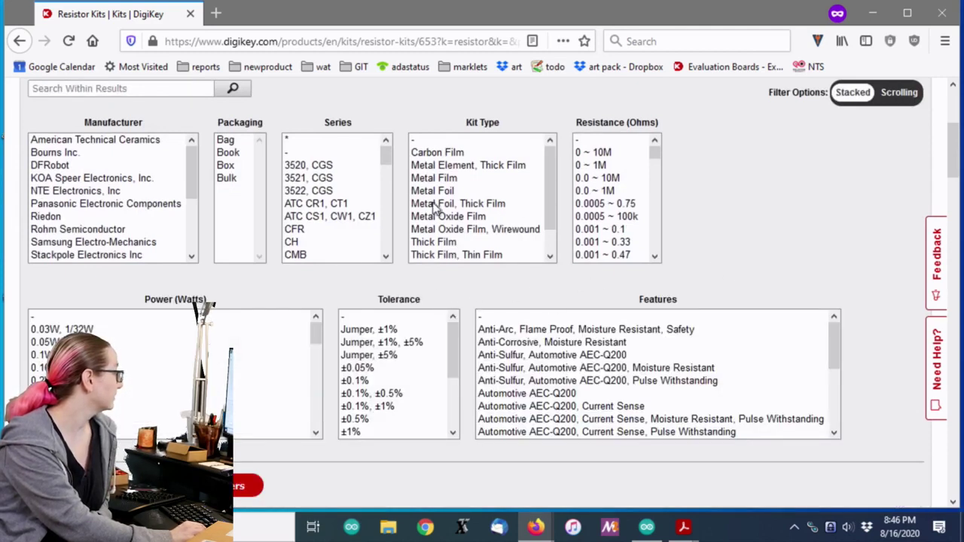
scroll(547, 179, down, 1)
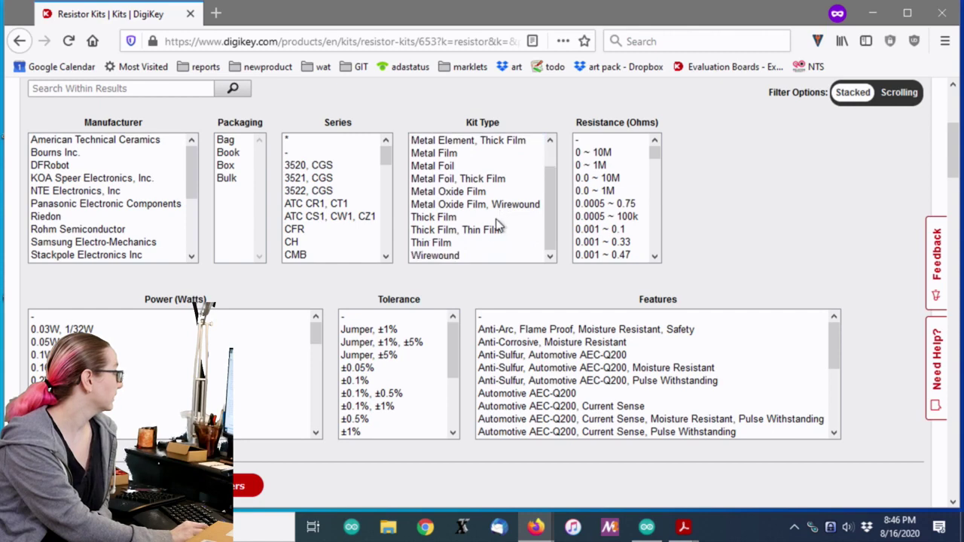
scroll(486, 243, up, 1)
click(459, 153)
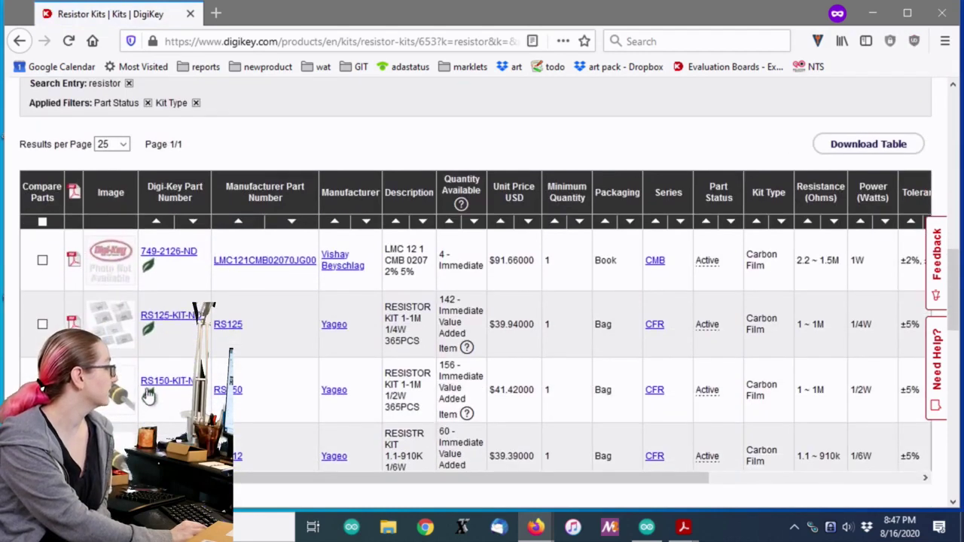
- Check the RS150 kit's available quantity and price in the Carbon Film results
mouse_move(134, 392)
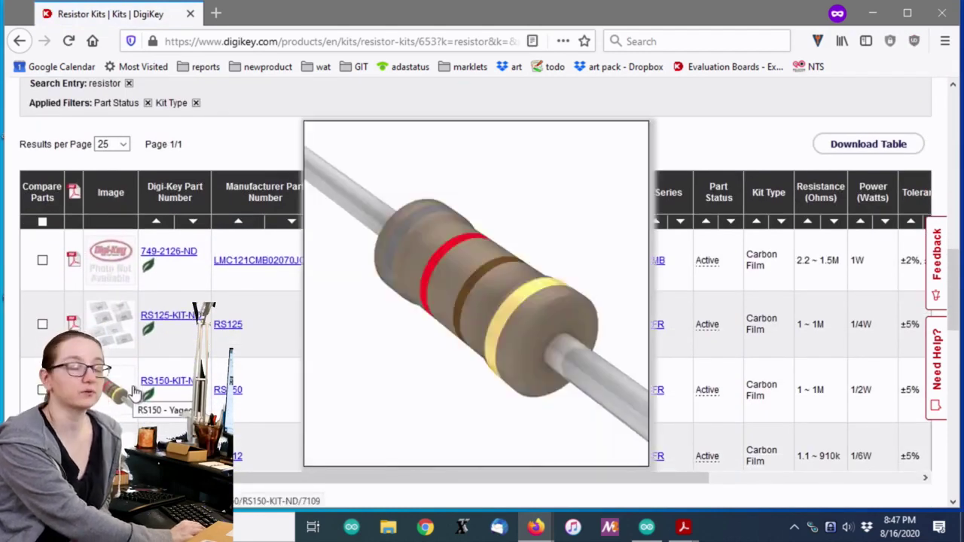
scroll(523, 366, down, 2)
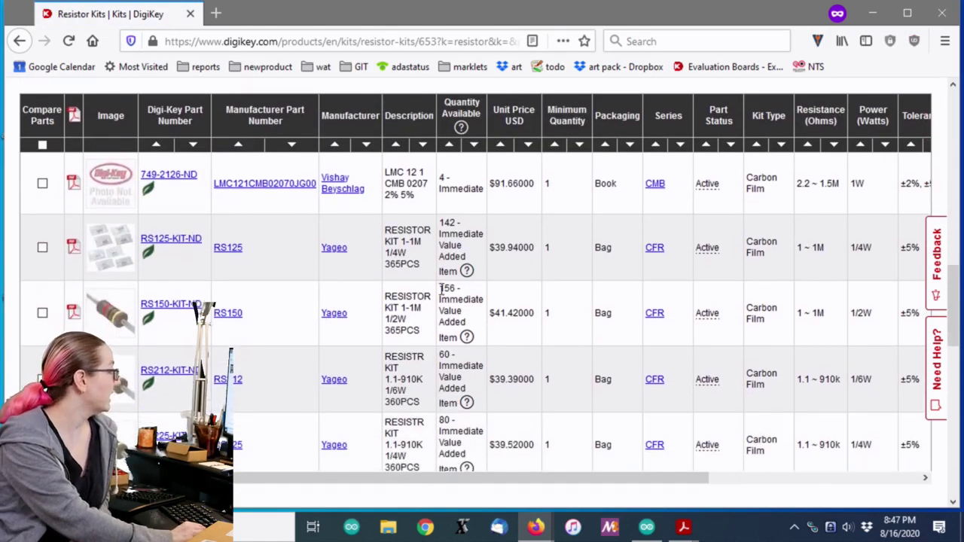
drag(440, 287, 488, 328)
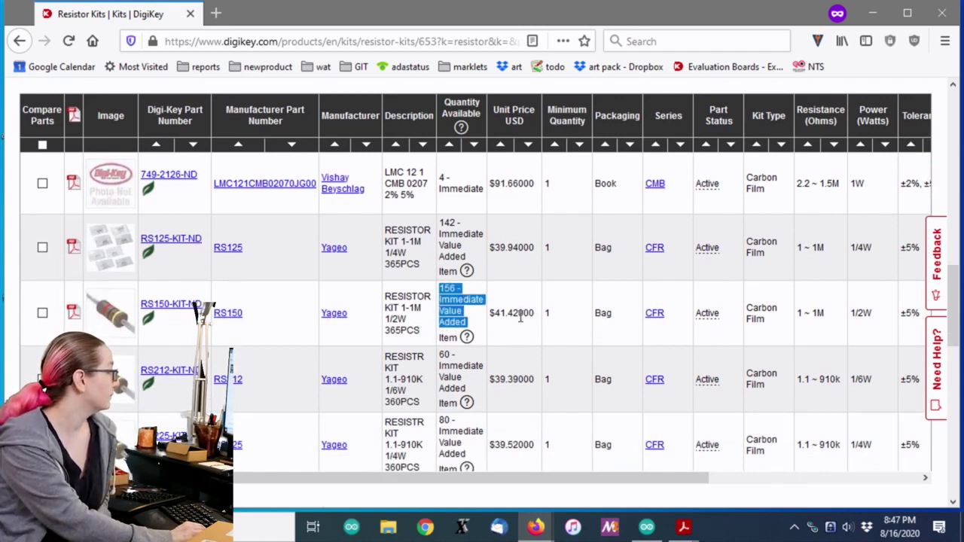
click(513, 314)
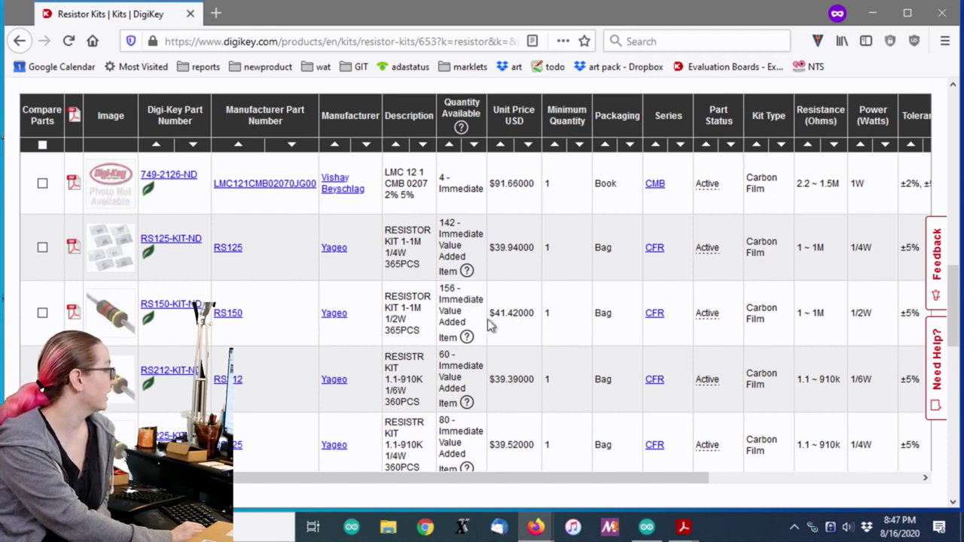
drag(514, 313, 490, 328)
click(579, 354)
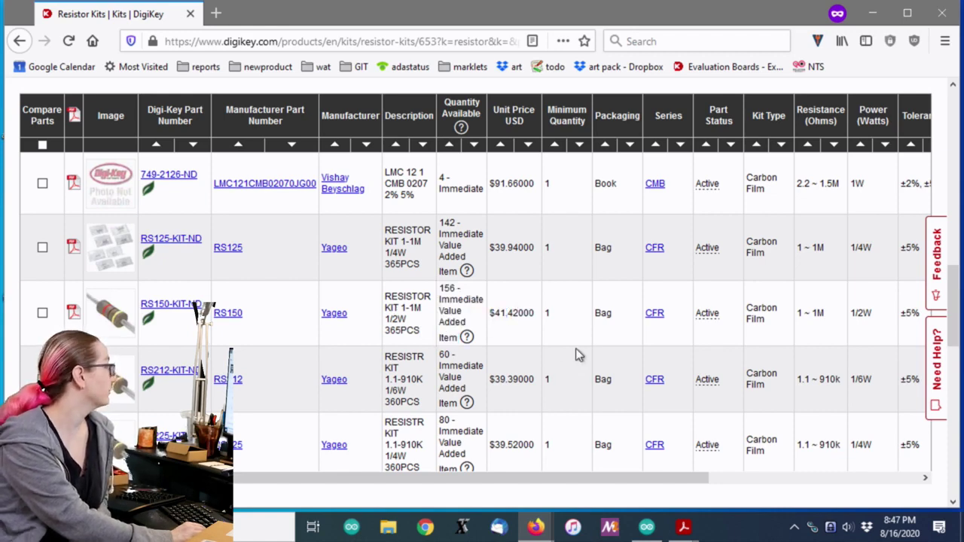
- Preview the remaining kit thumbnails, then go back to the kit filter page
scroll(579, 355, down, 2)
mouse_move(106, 179)
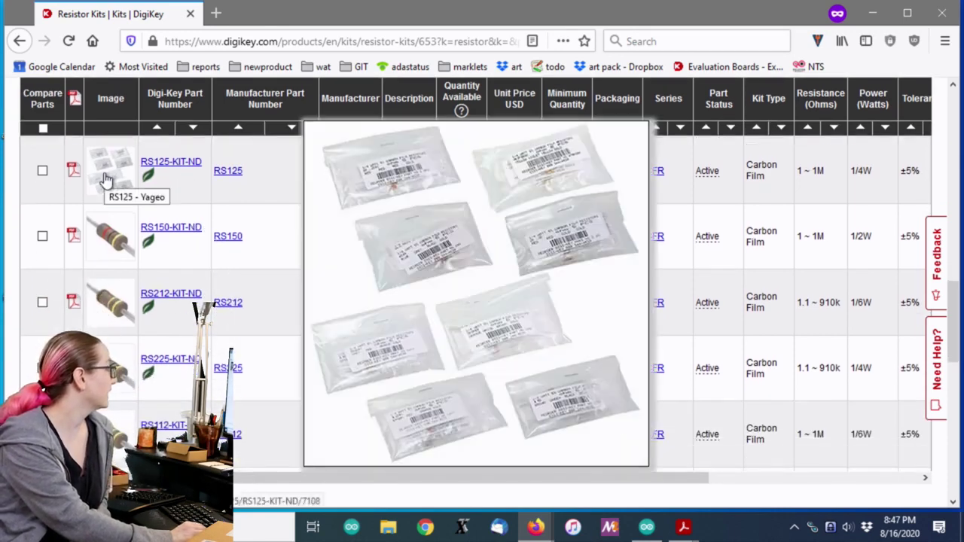
scroll(339, 211, down, 3)
mouse_move(112, 336)
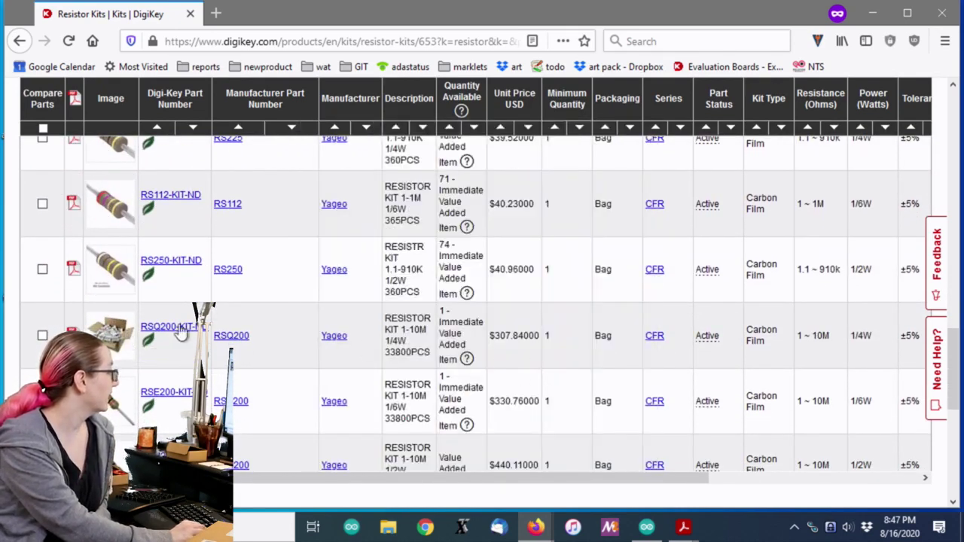
mouse_move(116, 325)
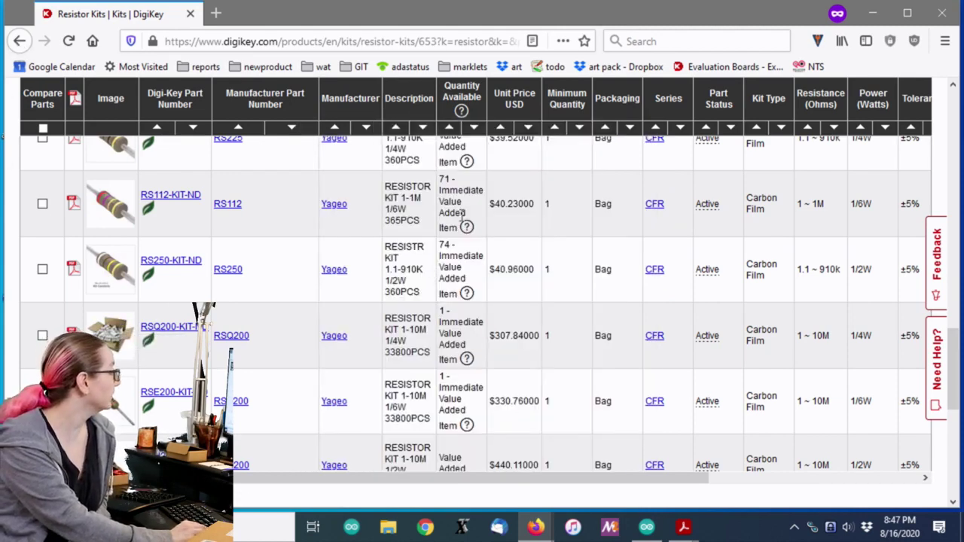
scroll(462, 217, down, 3)
scroll(507, 273, up, 5)
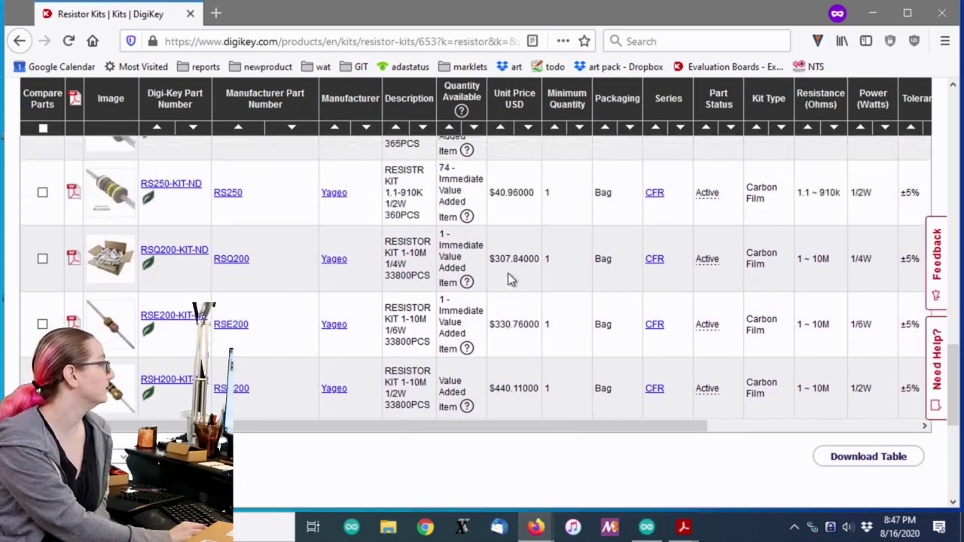
click(16, 42)
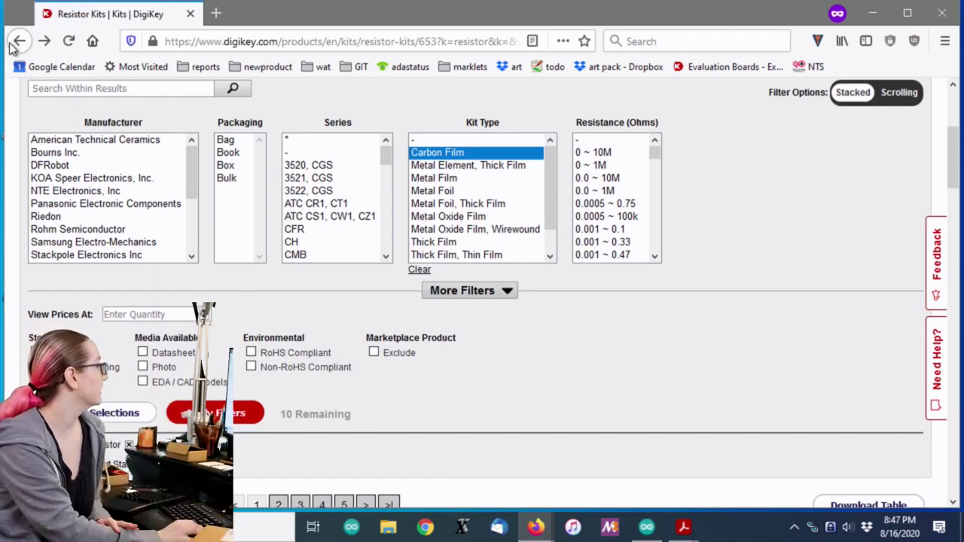
- Return to the 'resistor' search results and open Through Hole Resistors
click(17, 43)
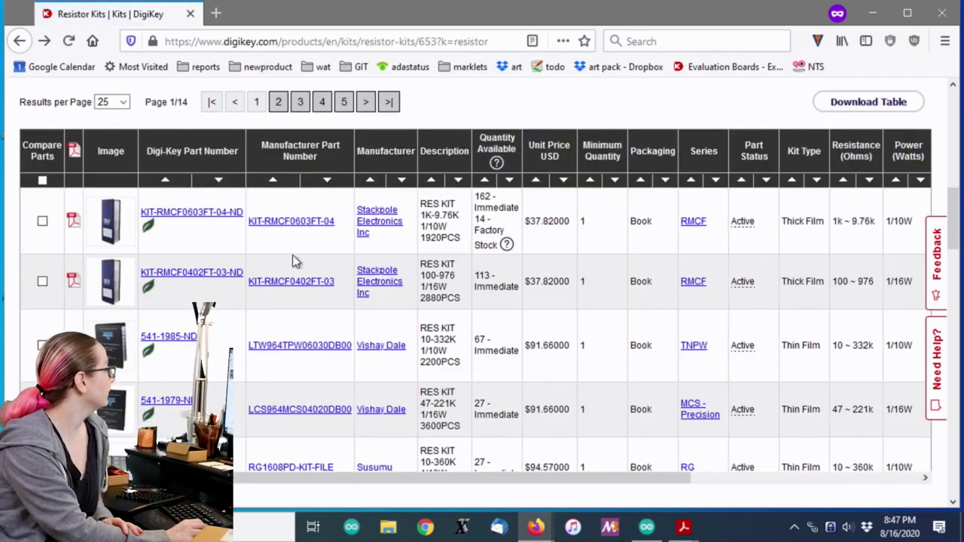
key(alt+Left)
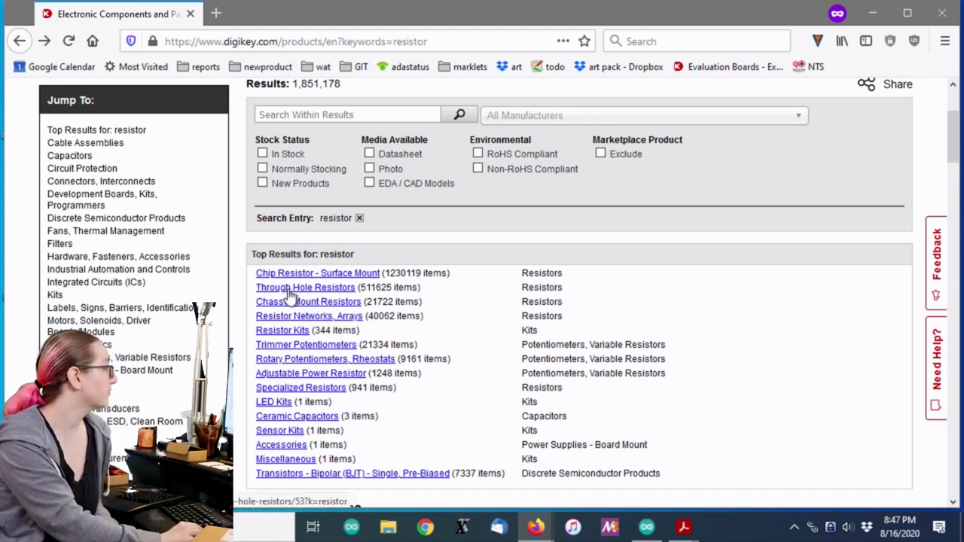
click(291, 293)
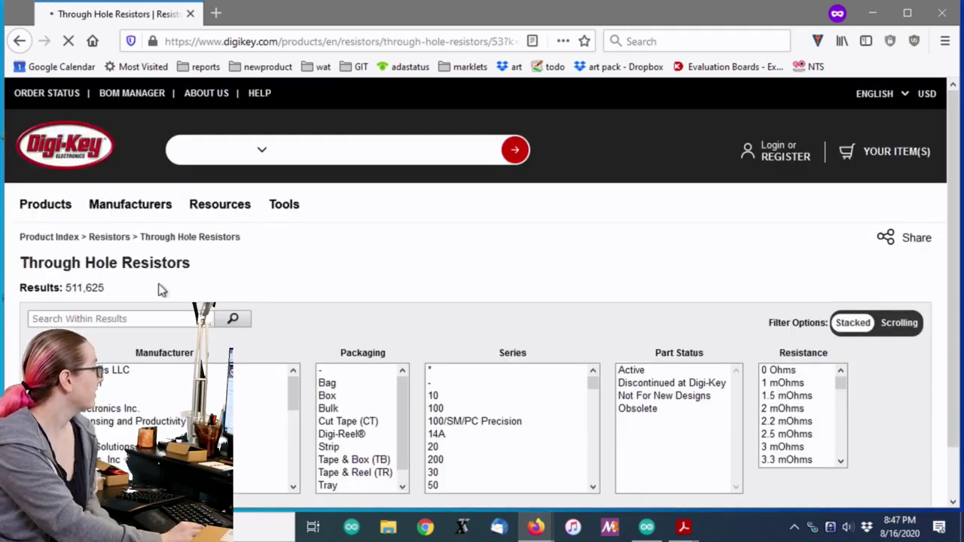
- Filter the Through Hole Resistors list to Active part status
scroll(784, 199, down, 3)
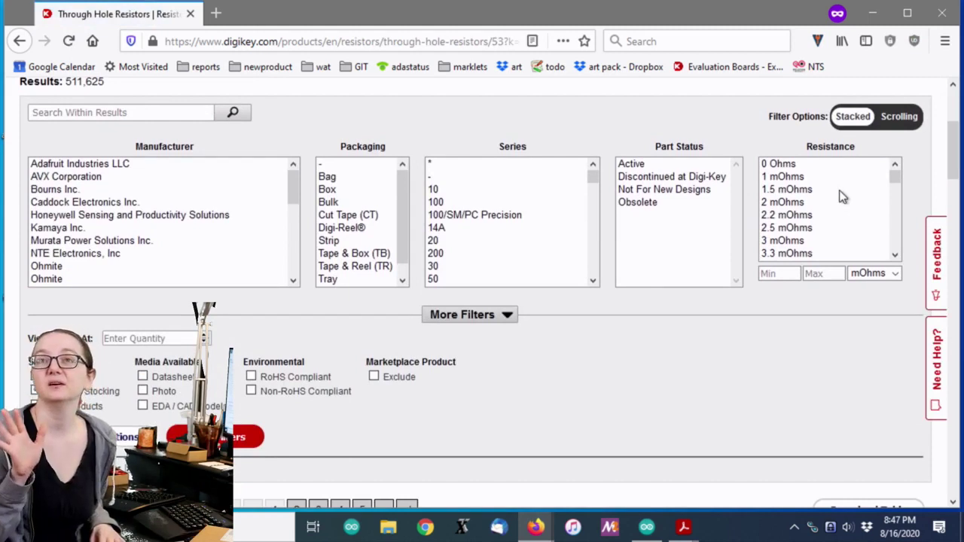
click(637, 166)
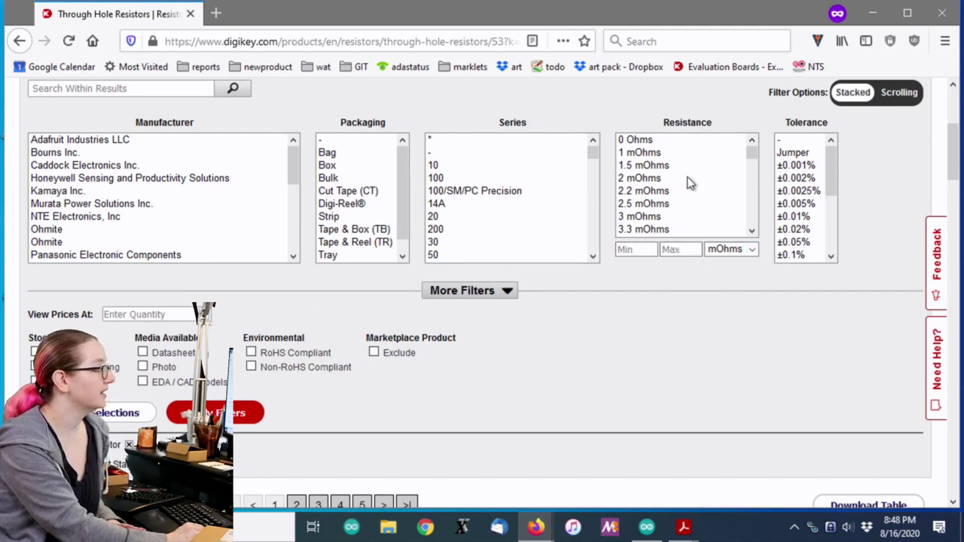
- Set the Resistance filter to a 9–12 kOhms range and apply it
click(752, 157)
drag(754, 162, 753, 205)
key(Tab)
text(9)
click(680, 249)
text(12)
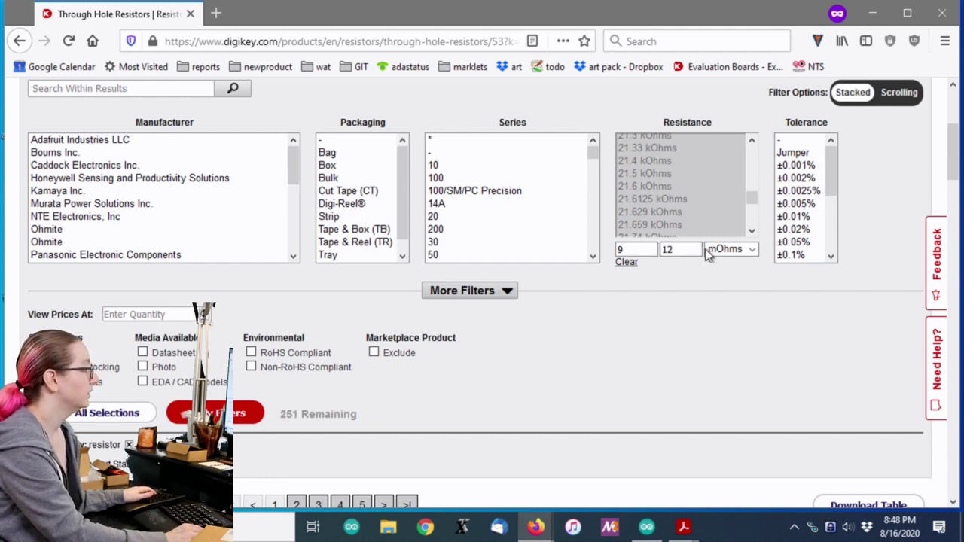
click(725, 249)
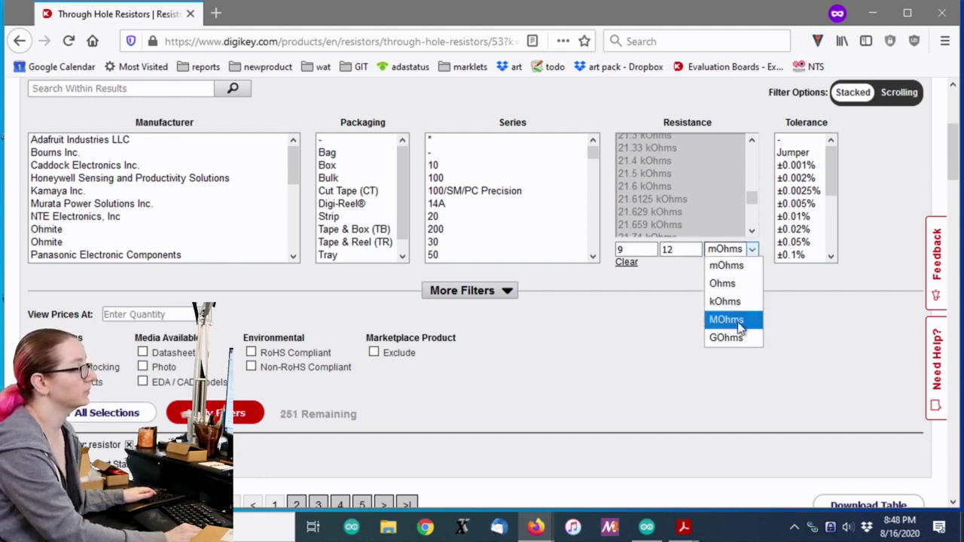
click(742, 301)
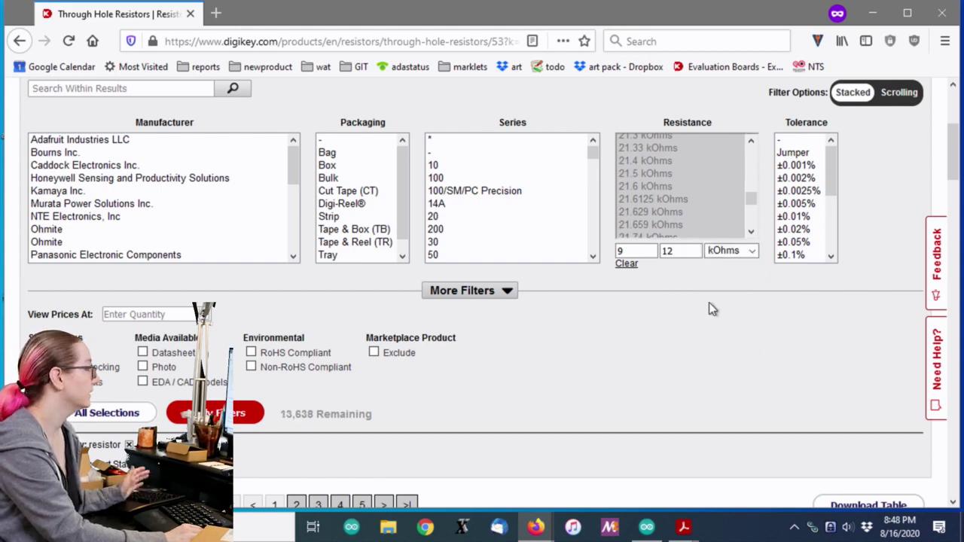
key(Return)
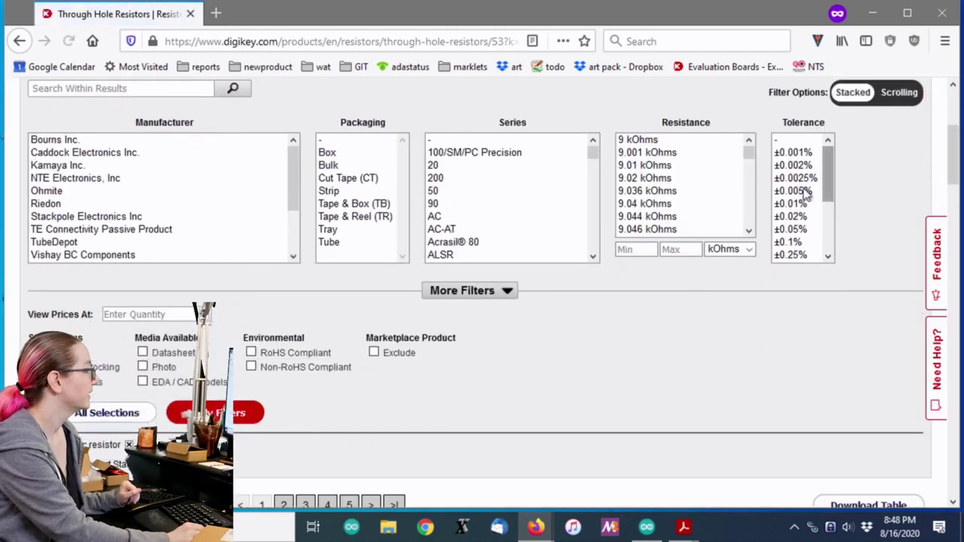
click(749, 152)
drag(753, 153, 763, 129)
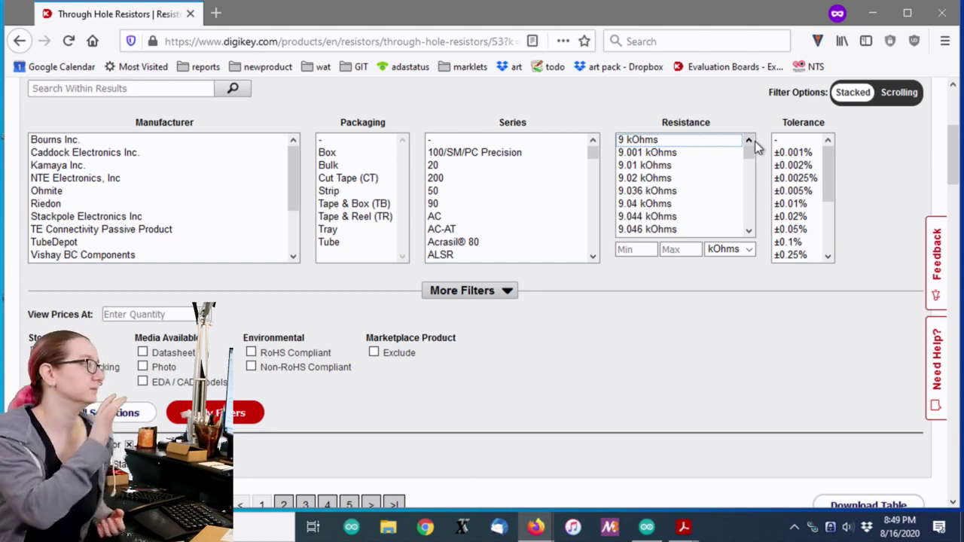
- Pick ±5% in the Tolerance list and apply the filter
click(826, 192)
scroll(825, 189, down, 1)
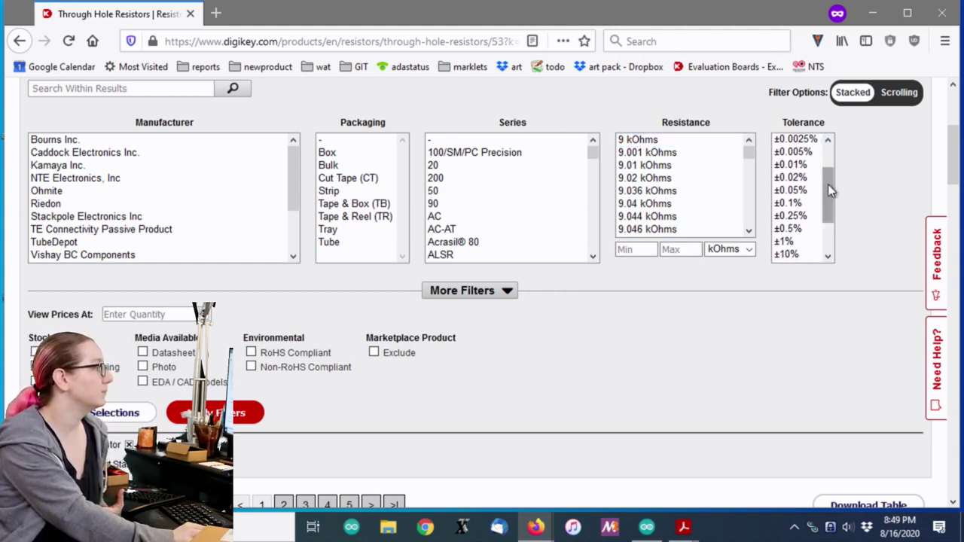
drag(829, 184, 840, 148)
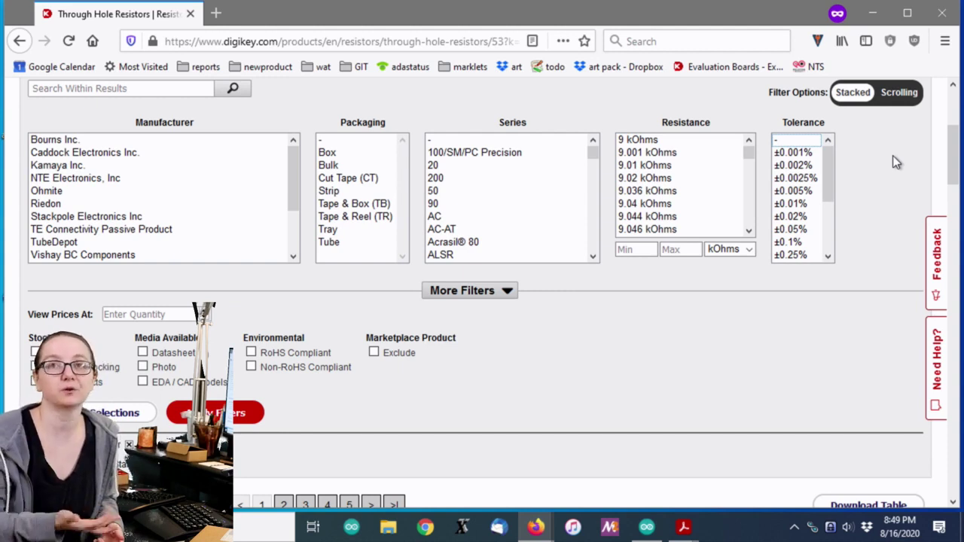
drag(830, 197, 833, 264)
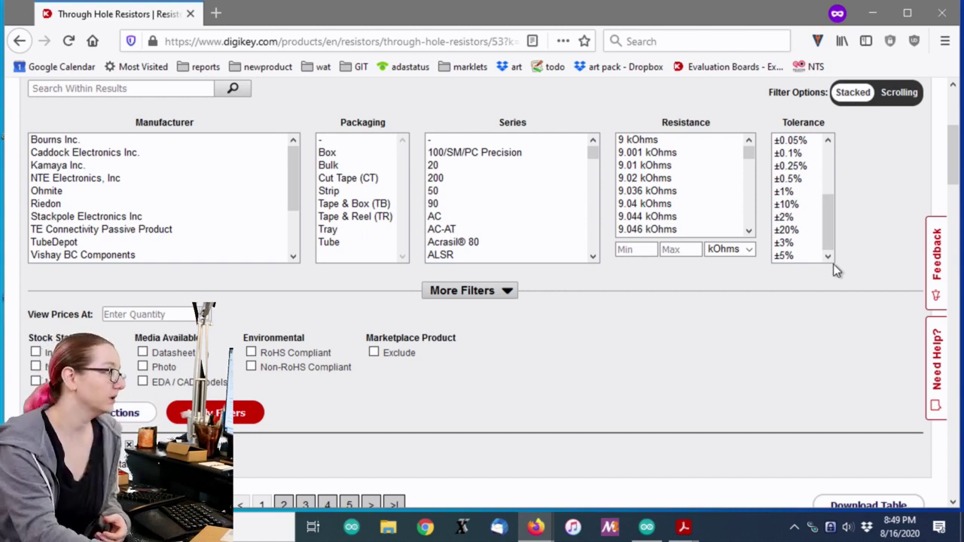
click(795, 256)
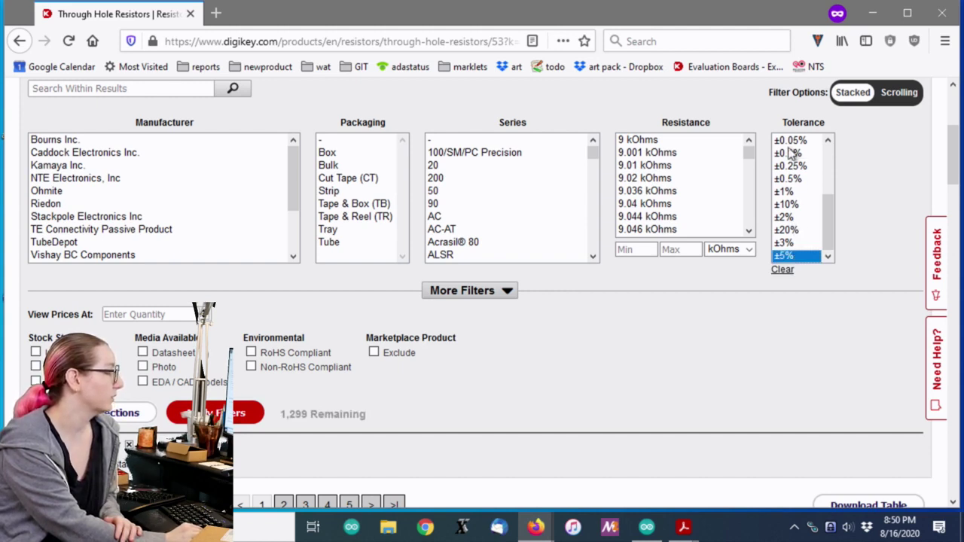
scroll(817, 177, up, 5)
scroll(806, 173, down, 3)
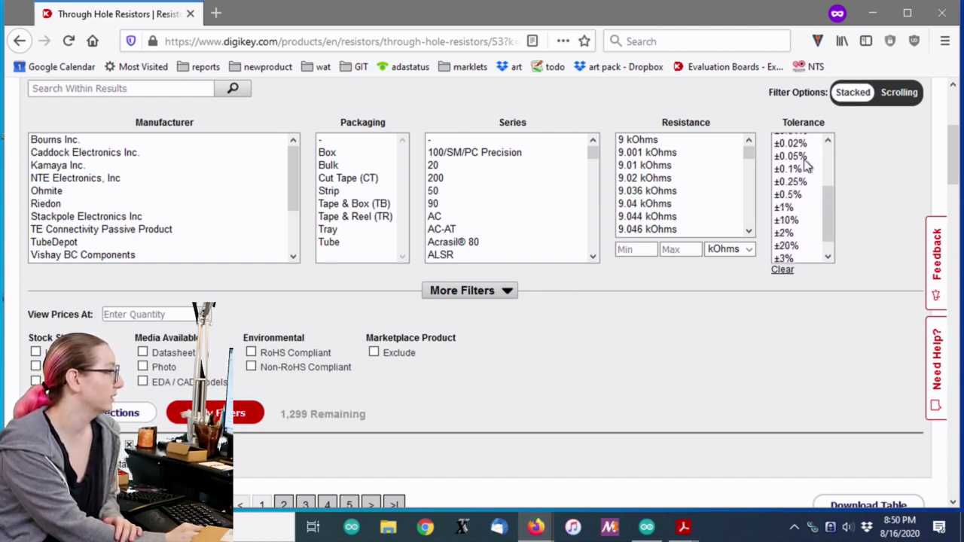
scroll(806, 175, down, 1)
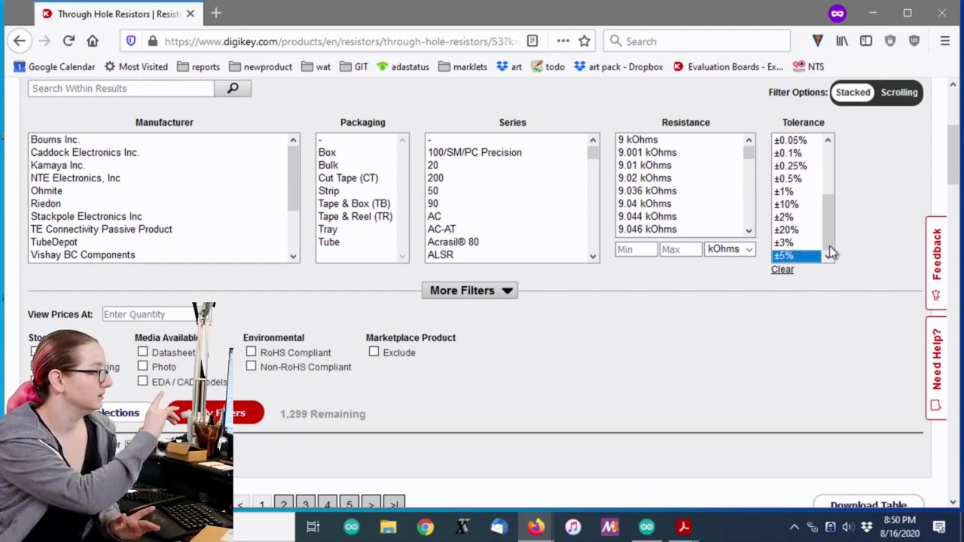
key(Return)
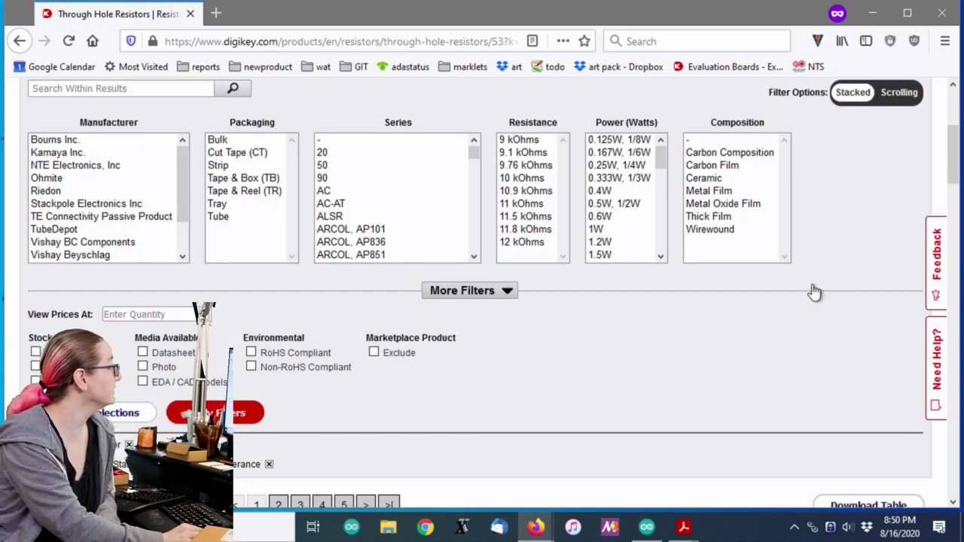
- Choose Bulk in the Packaging list and apply the filter
scroll(806, 287, down, 4)
scroll(807, 287, up, 5)
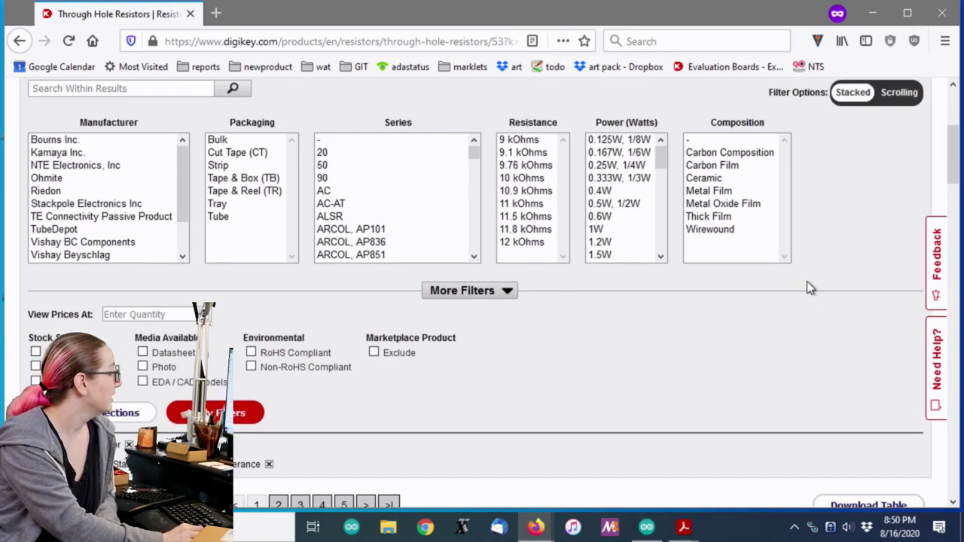
click(256, 216)
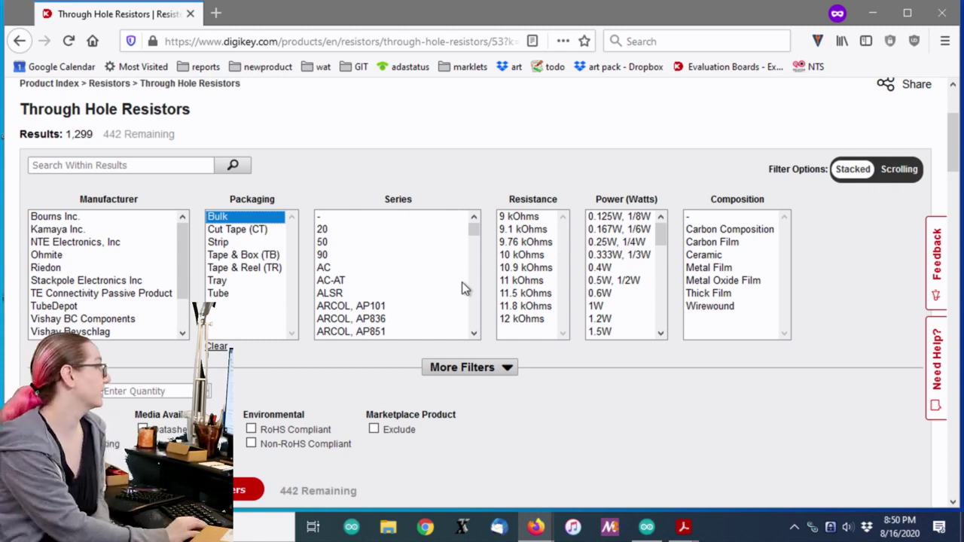
scroll(266, 304, down, 2)
click(226, 413)
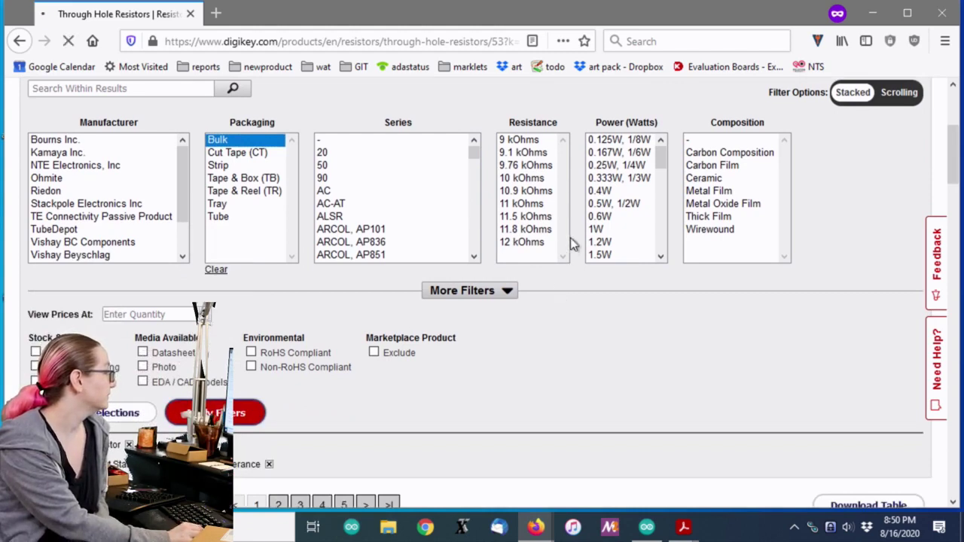
- Filter the through-hole resistor results to 10 kOhms resistance, leaving 200 parts
scroll(503, 309, down, 2)
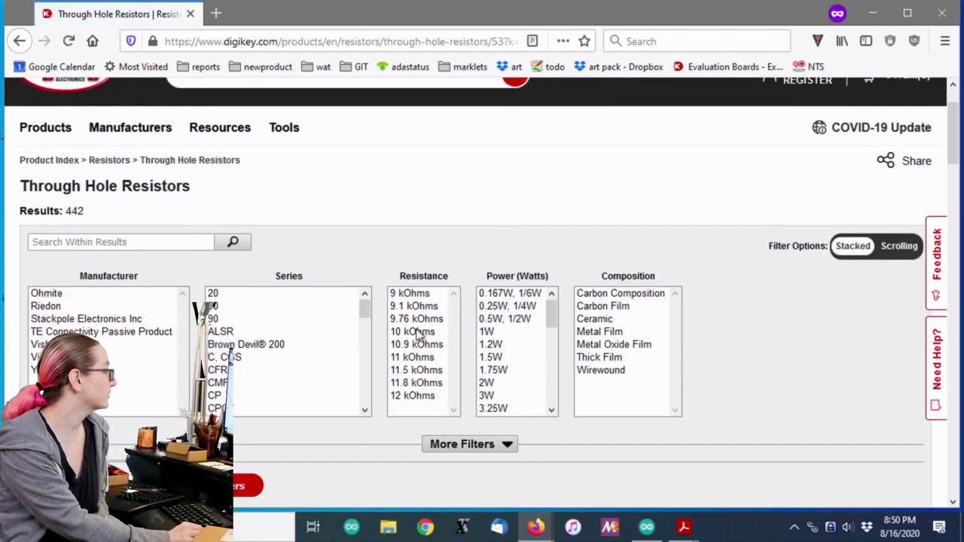
click(412, 331)
scroll(444, 210, down, 4)
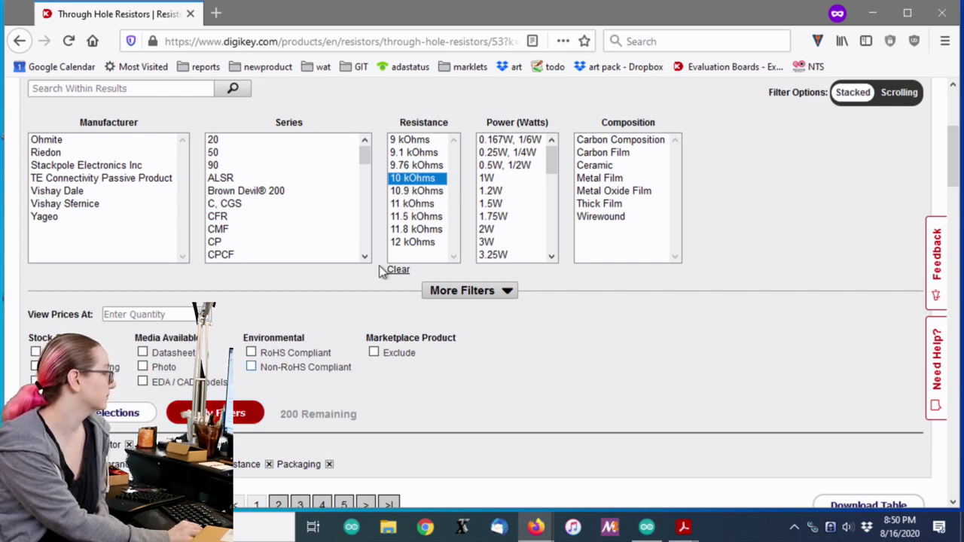
click(226, 413)
scroll(721, 234, up, 3)
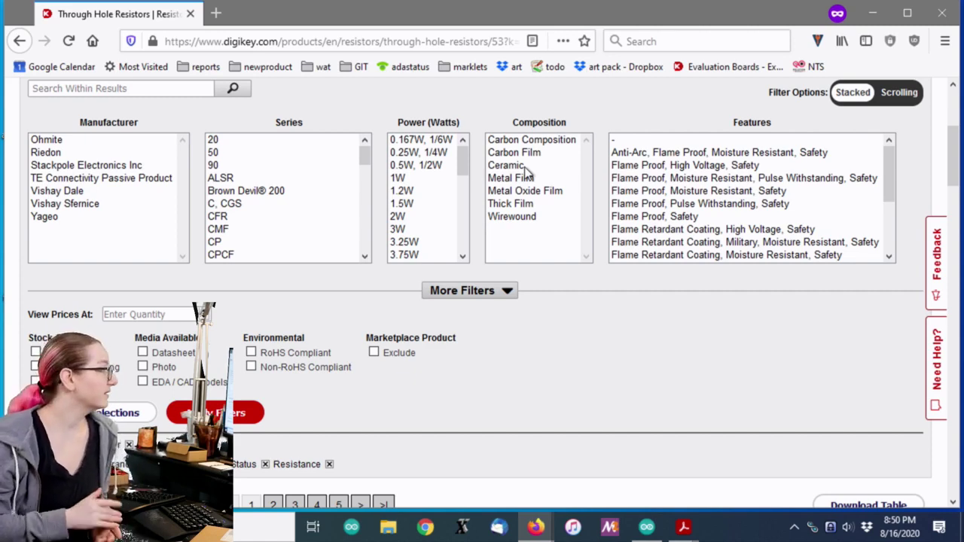
- Expand More Filters to reveal extra lists like Package / Case and Size / Dimension
click(462, 290)
scroll(753, 229, down, 2)
scroll(411, 275, down, 2)
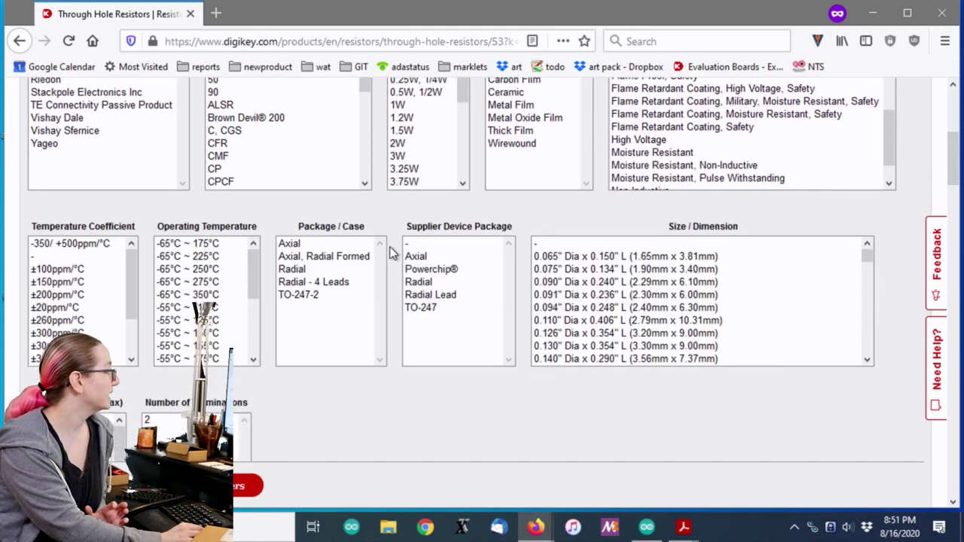
scroll(610, 340, down, 2)
scroll(317, 280, down, 2)
scroll(314, 278, down, 2)
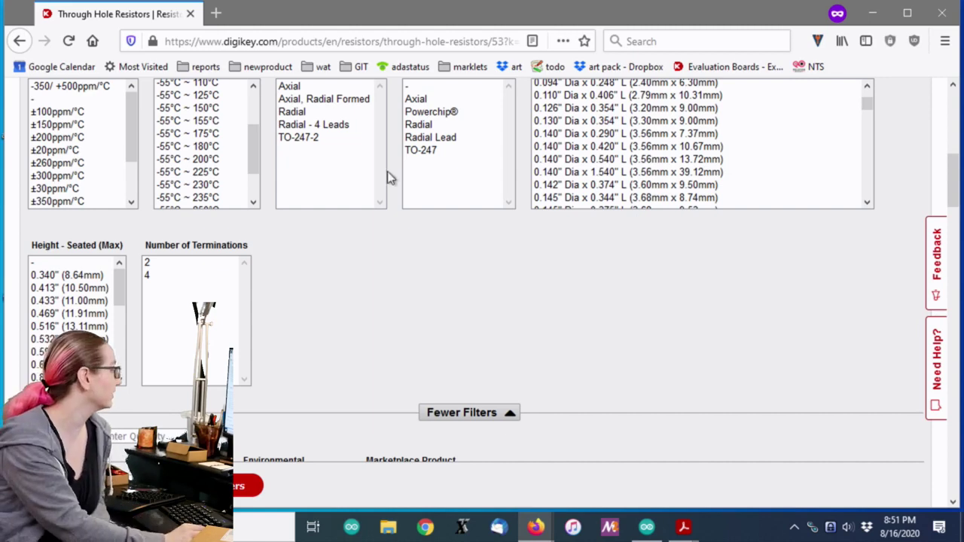
scroll(387, 349, up, 2)
scroll(896, 181, up, 2)
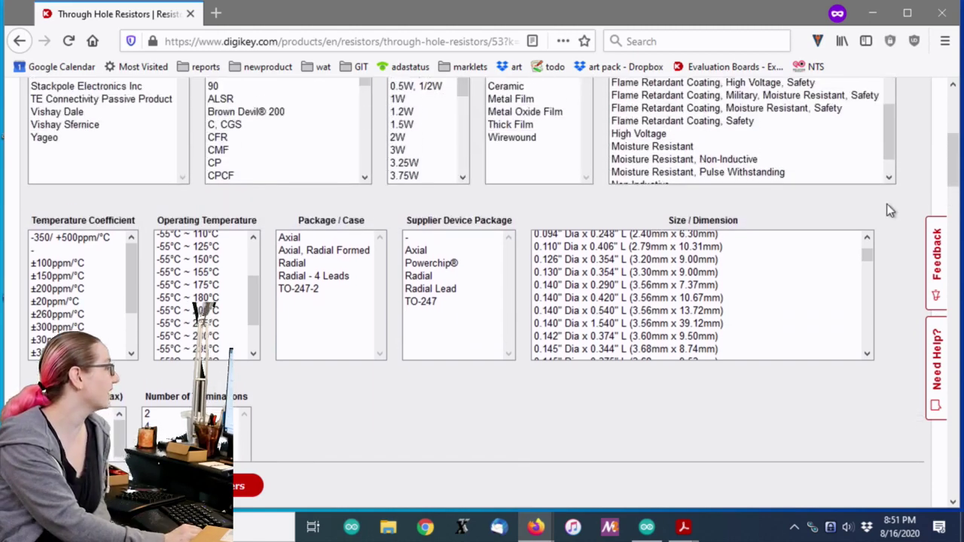
scroll(886, 209, down, 5)
scroll(886, 208, up, 2)
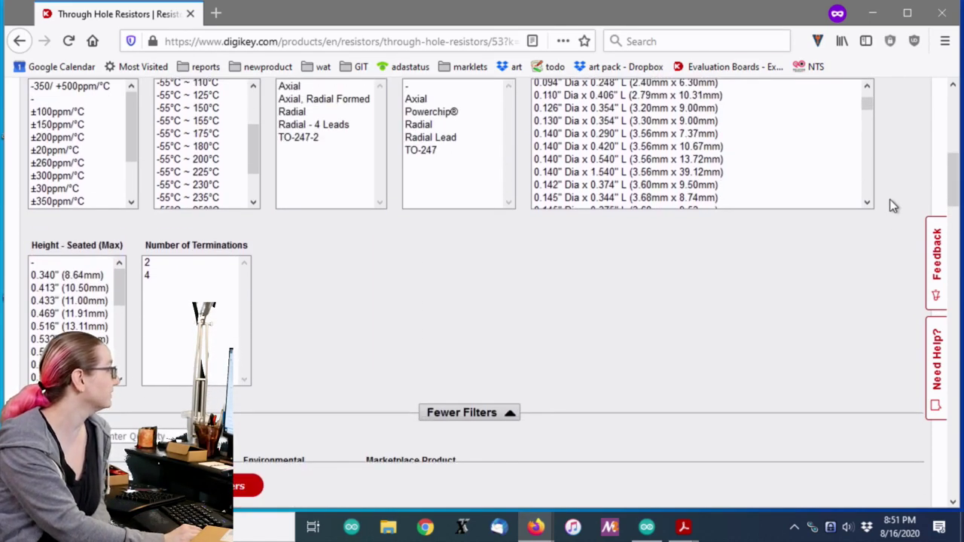
scroll(671, 205, down, 3)
scroll(746, 253, down, 4)
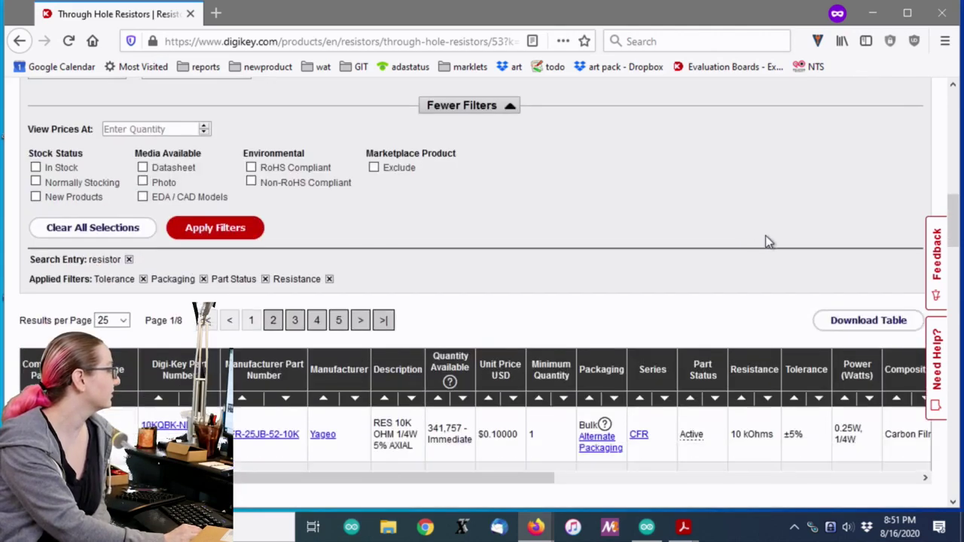
scroll(768, 242, down, 3)
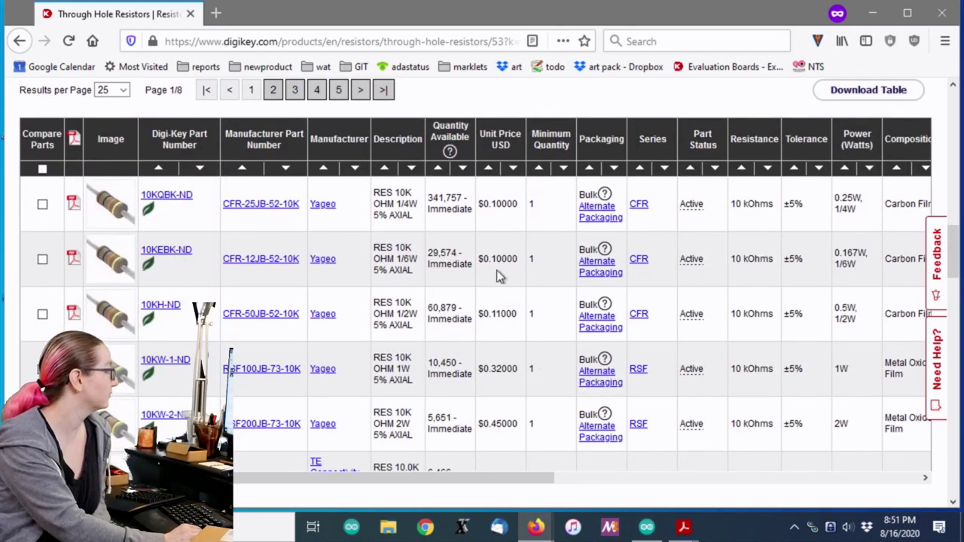
mouse_move(113, 207)
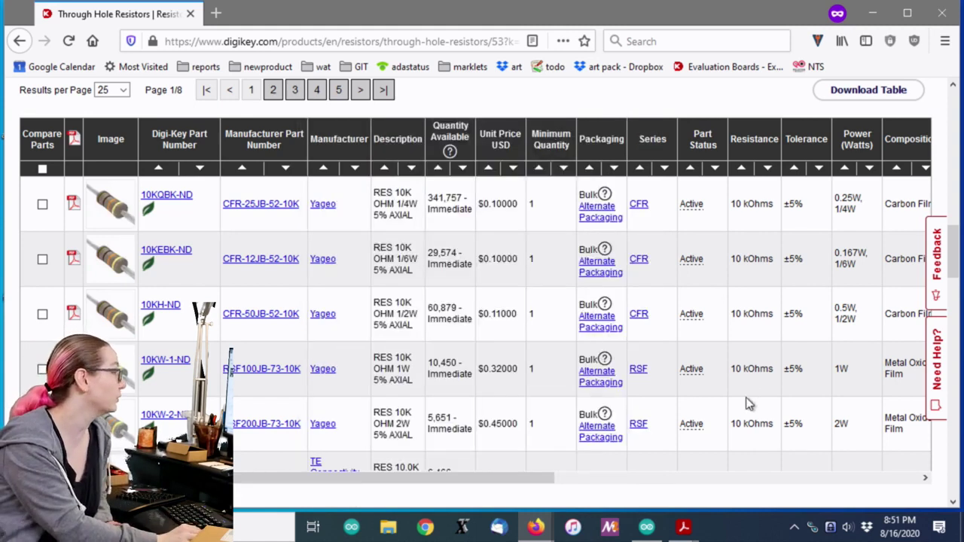
drag(535, 483, 854, 475)
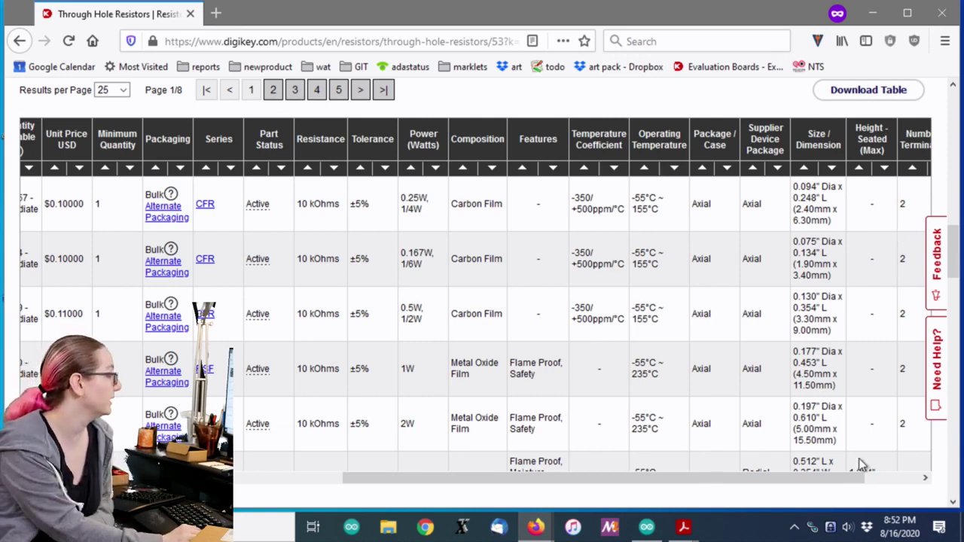
drag(834, 490, 571, 478)
scroll(785, 367, up, 10)
scroll(784, 368, up, 5)
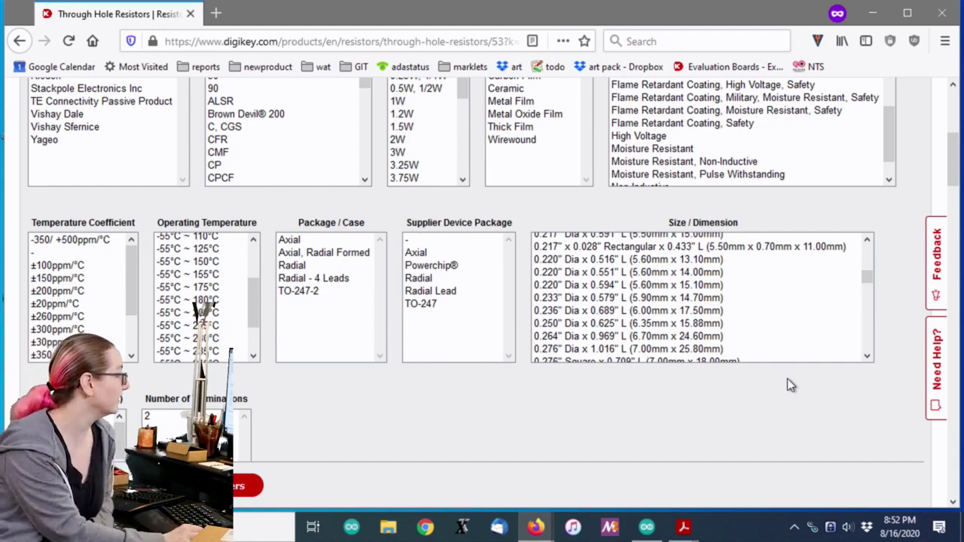
scroll(787, 408, up, 2)
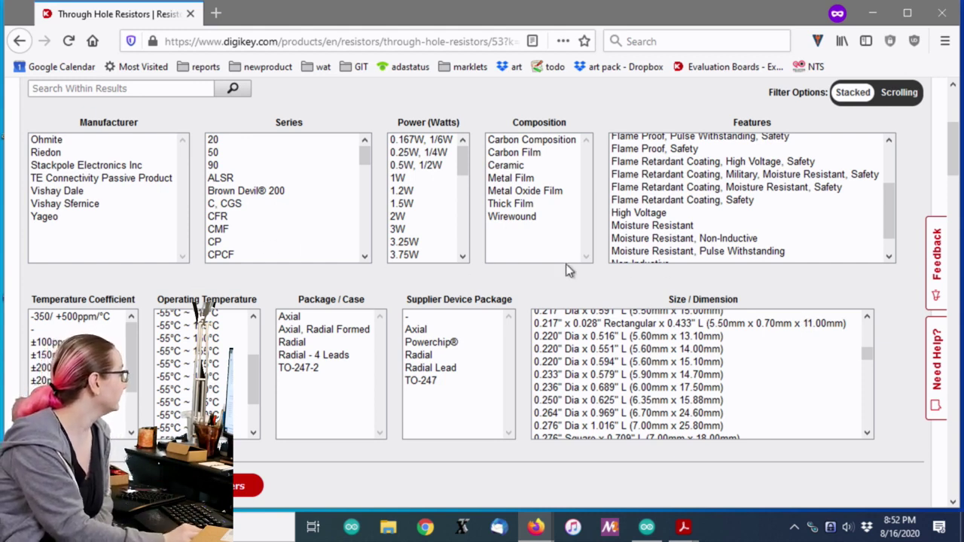
click(462, 158)
- Apply the 0.25W, 1/4W Power (Watts) filter to the results
click(436, 153)
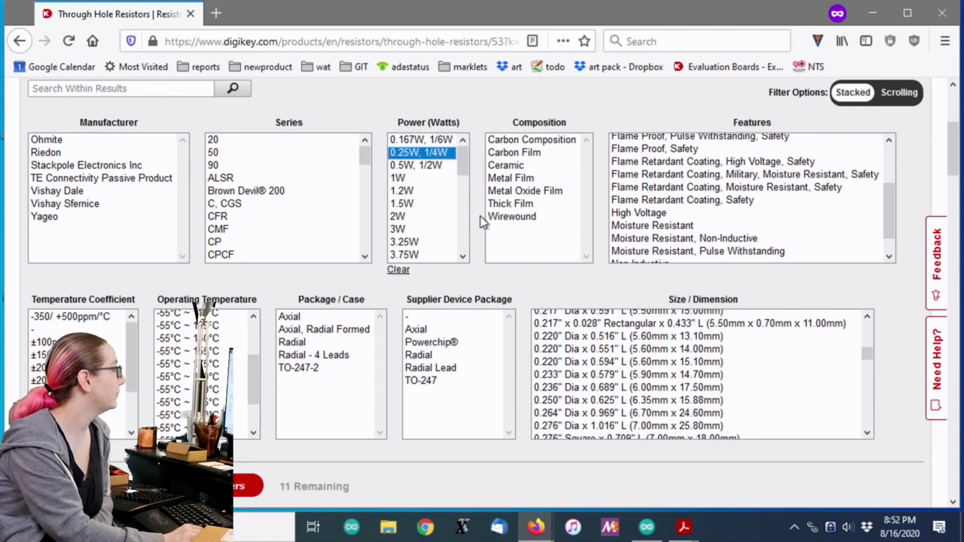
click(246, 487)
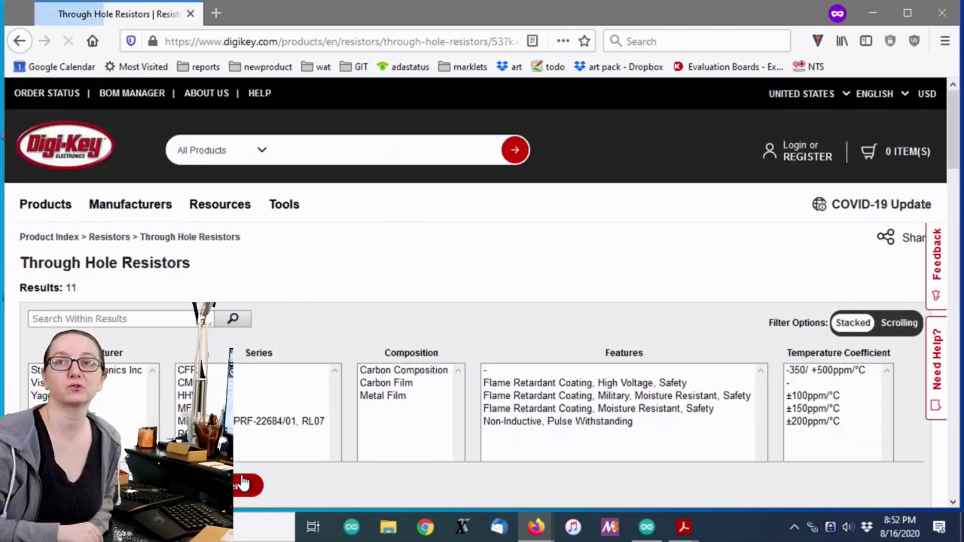
scroll(737, 184, down, 2)
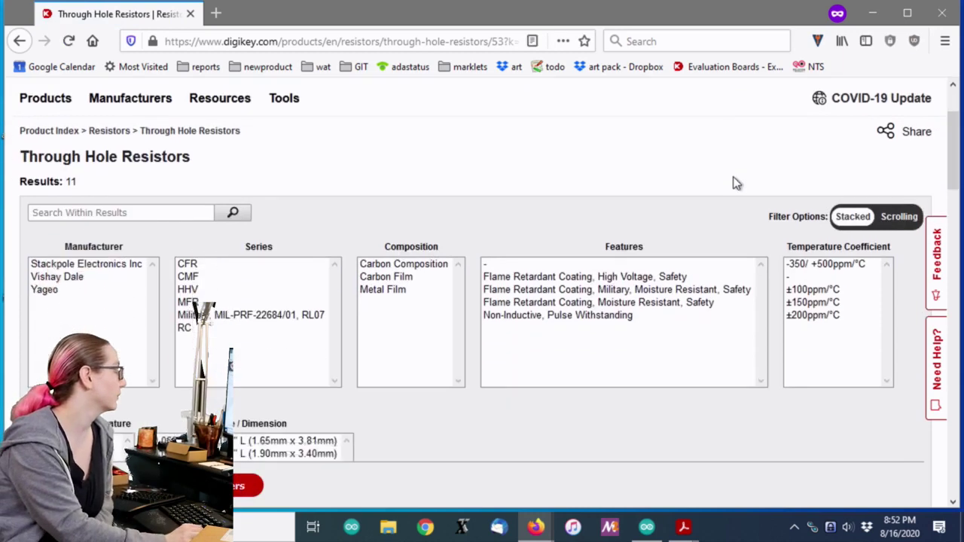
scroll(737, 184, down, 8)
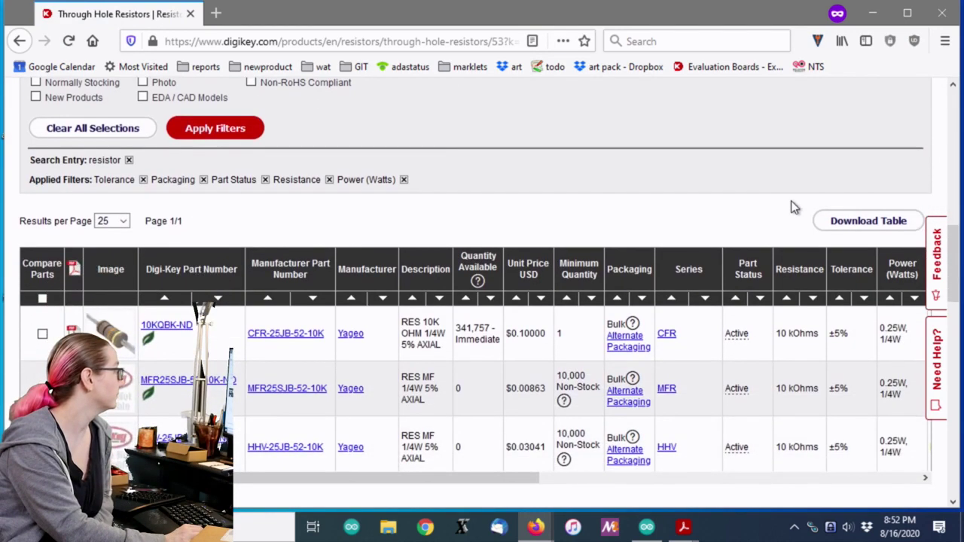
- Add the In Stock filter, narrowing results to the single CFR-25JB-52-10K part
scroll(791, 201, up, 2)
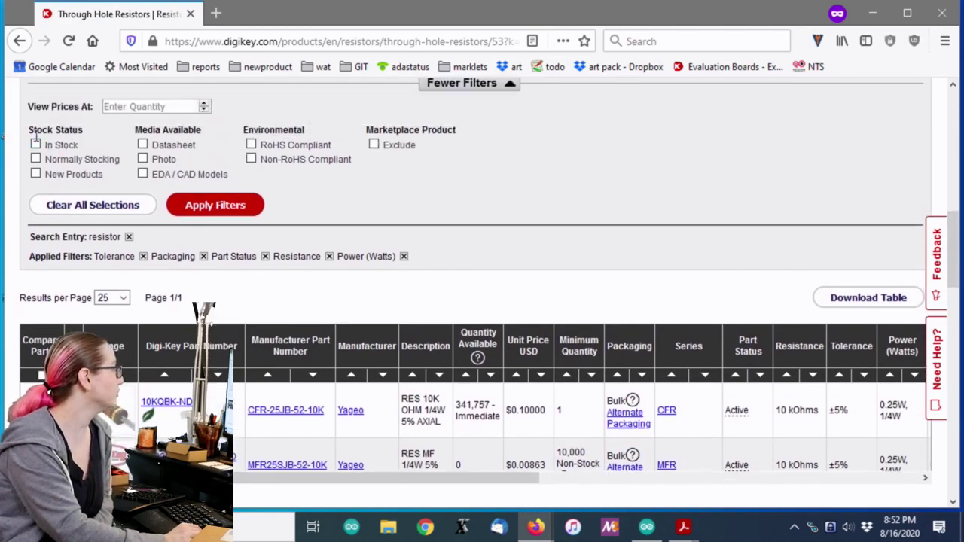
scroll(691, 181, down, 3)
scroll(698, 180, up, 1)
scroll(78, 112, up, 1)
click(35, 144)
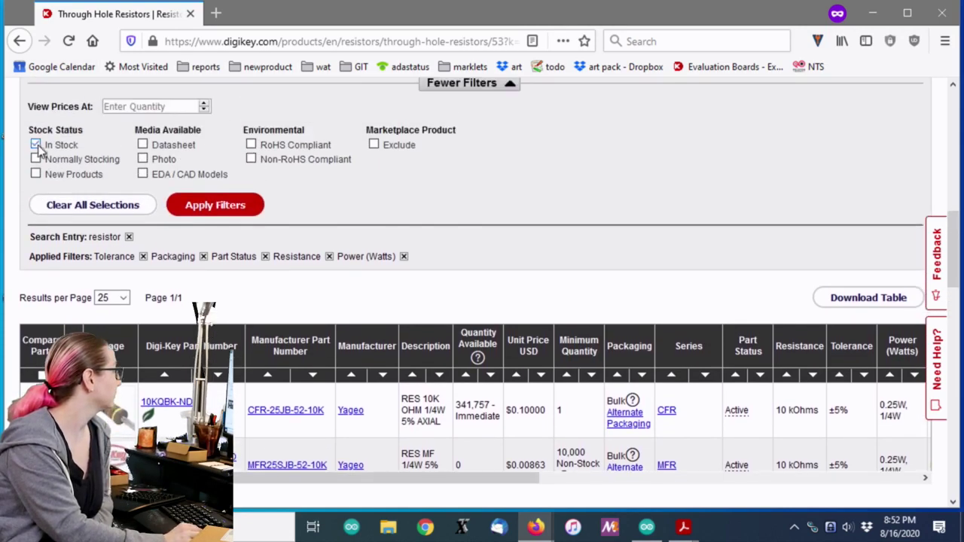
click(214, 205)
scroll(714, 218, down, 1)
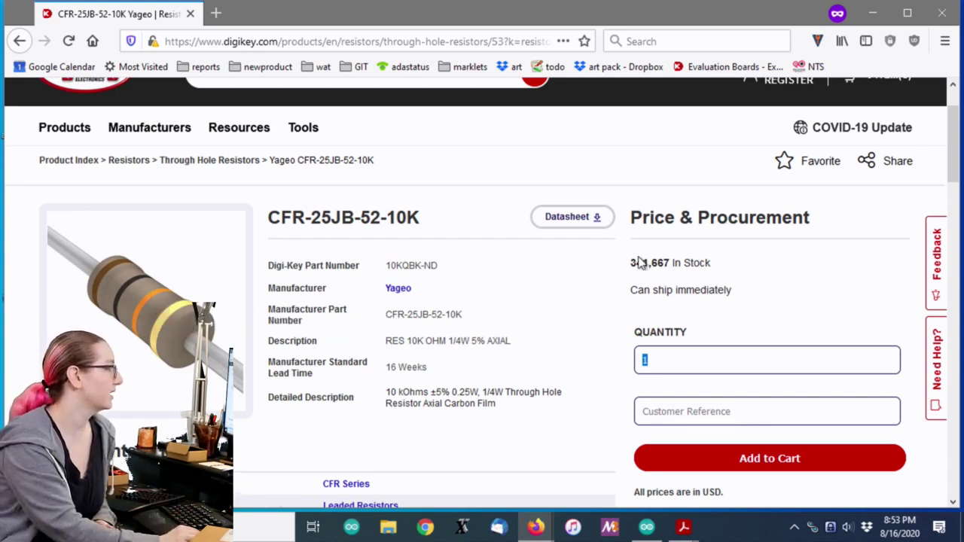
drag(632, 262, 727, 267)
scroll(861, 246, down, 3)
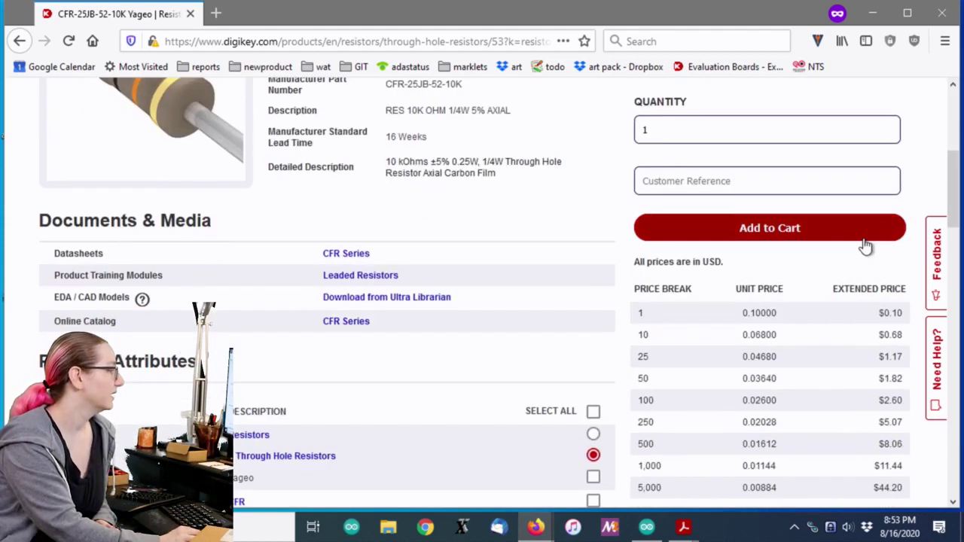
scroll(870, 248, down, 6)
scroll(791, 215, up, 1)
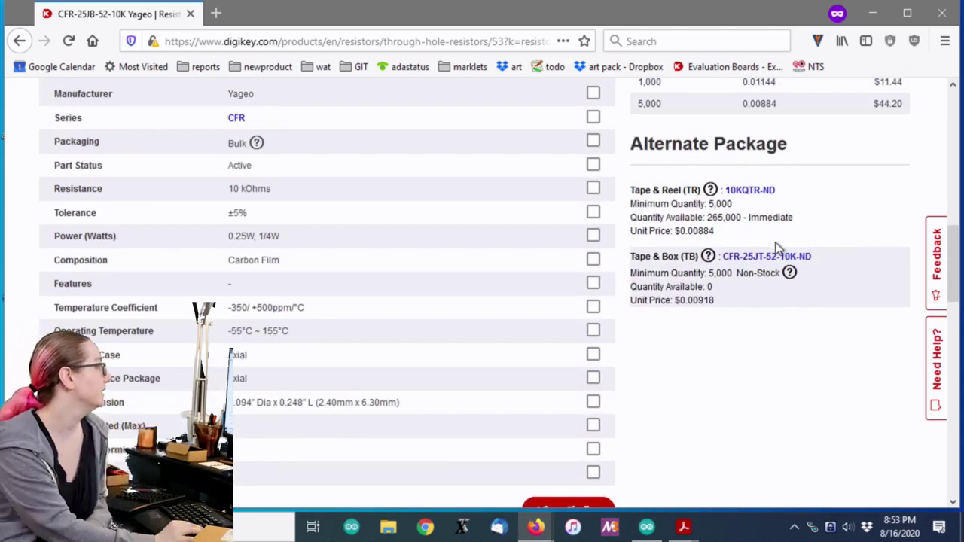
scroll(450, 358, up, 5)
scroll(449, 357, up, 1)
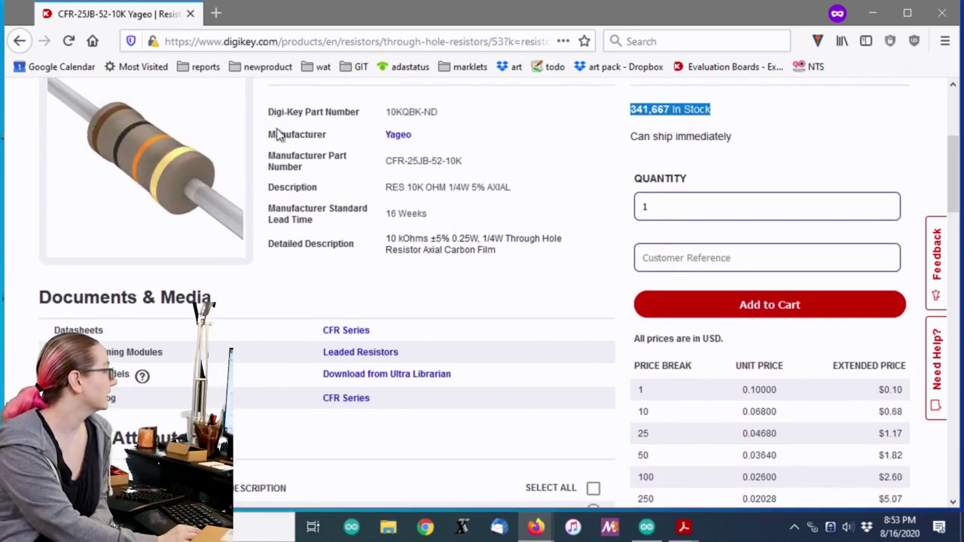
scroll(452, 199, up, 2)
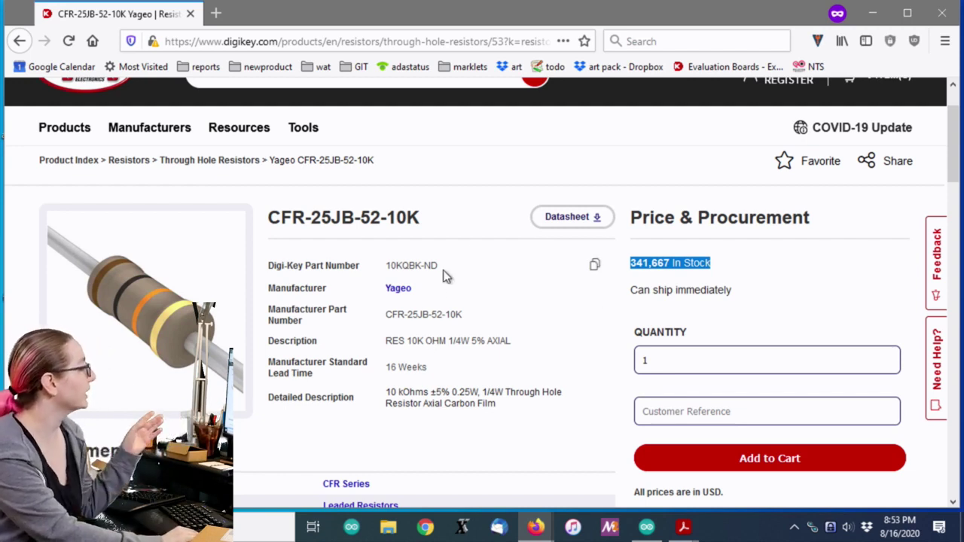
- Select the Digi-Key part number 10KQBK-ND on the CFR-25JB-52-10K page
drag(441, 265, 388, 273)
key(ctrl+c)
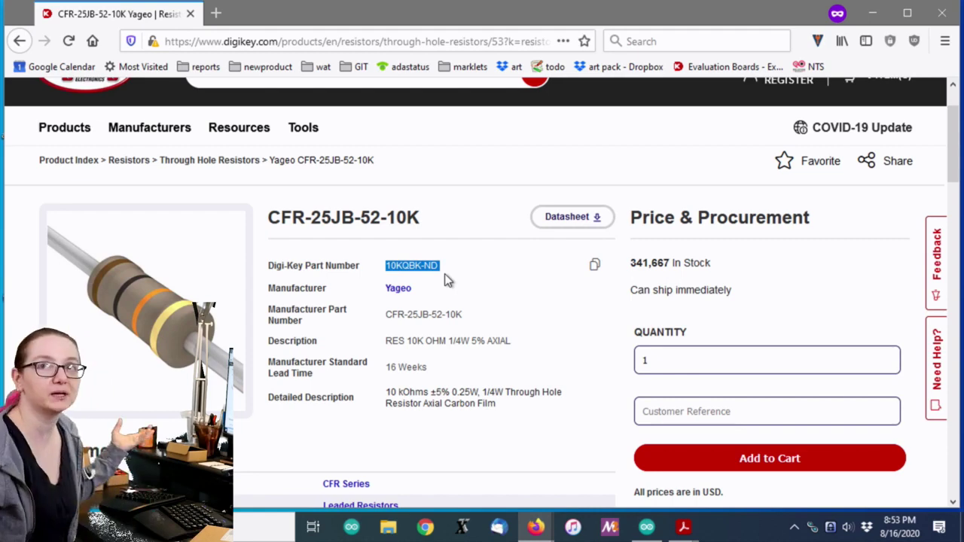
- Search for part 47KQBK-ND by editing the pasted 10KQBK-ND in the search box
scroll(444, 280, up, 2)
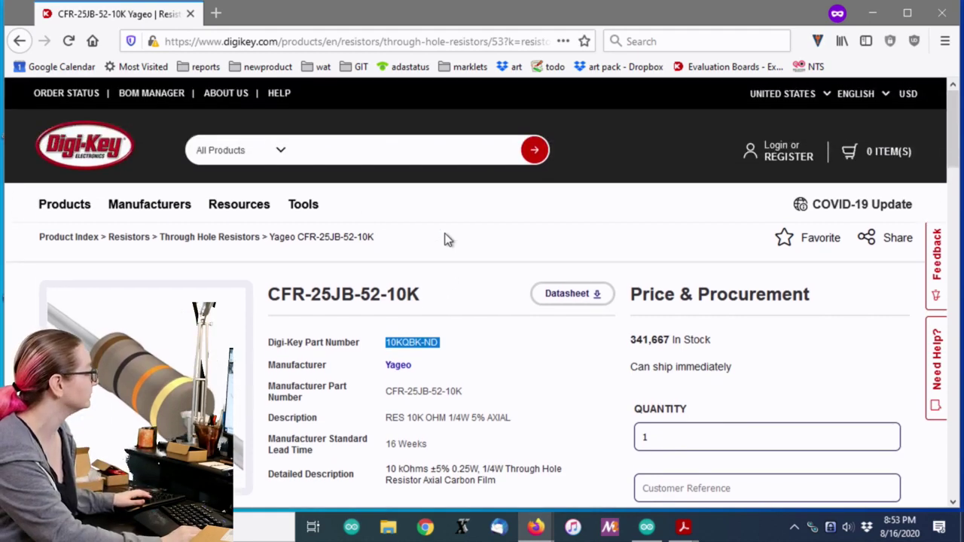
click(351, 151)
key(ctrl+v)
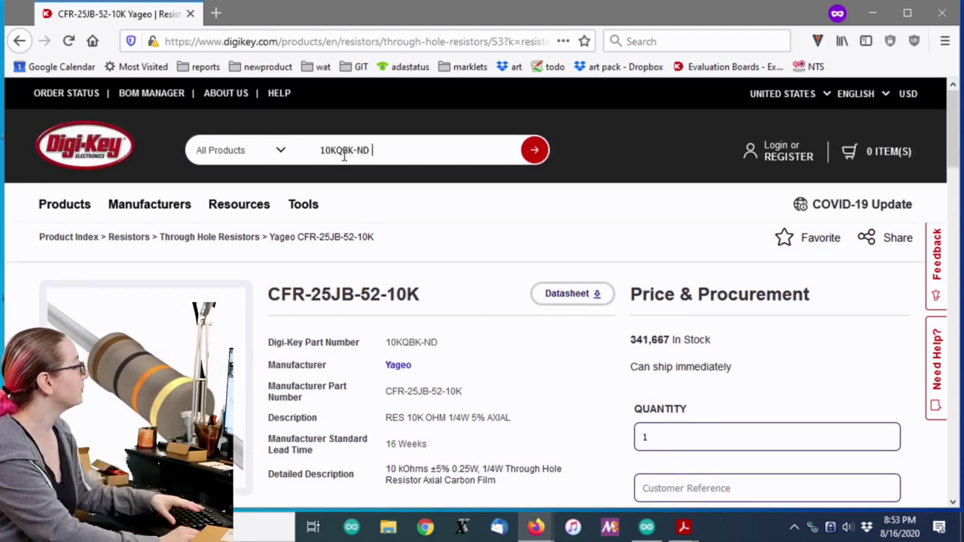
key(BackSpace)
drag(323, 150, 296, 150)
key(BackSpace)
key(Right)
key(Right)
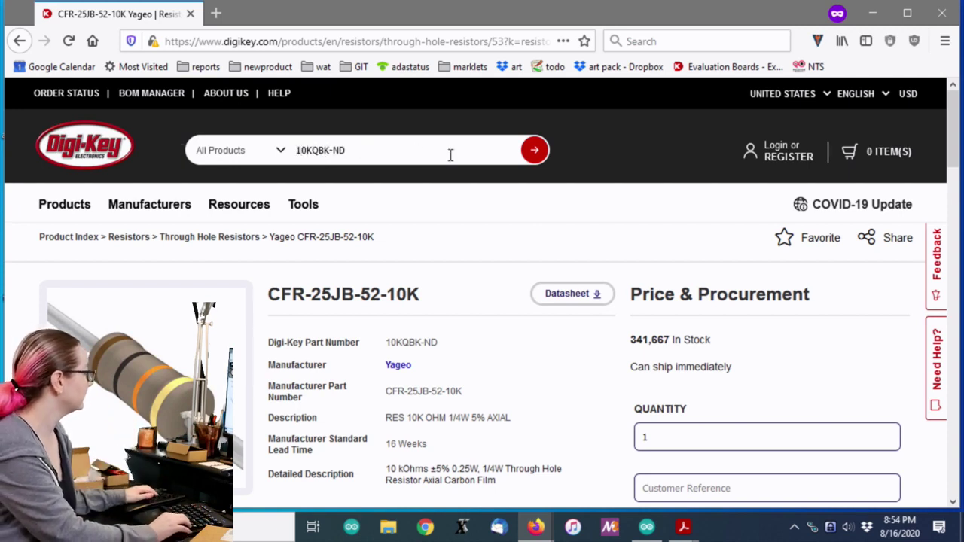
key(BackSpace)
key(BackSpace)
text(47)
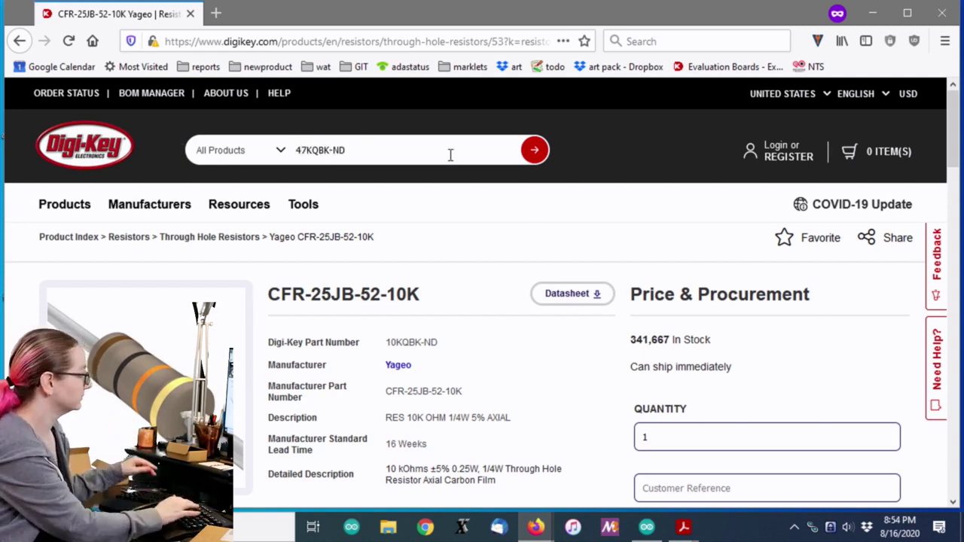
key(Return)
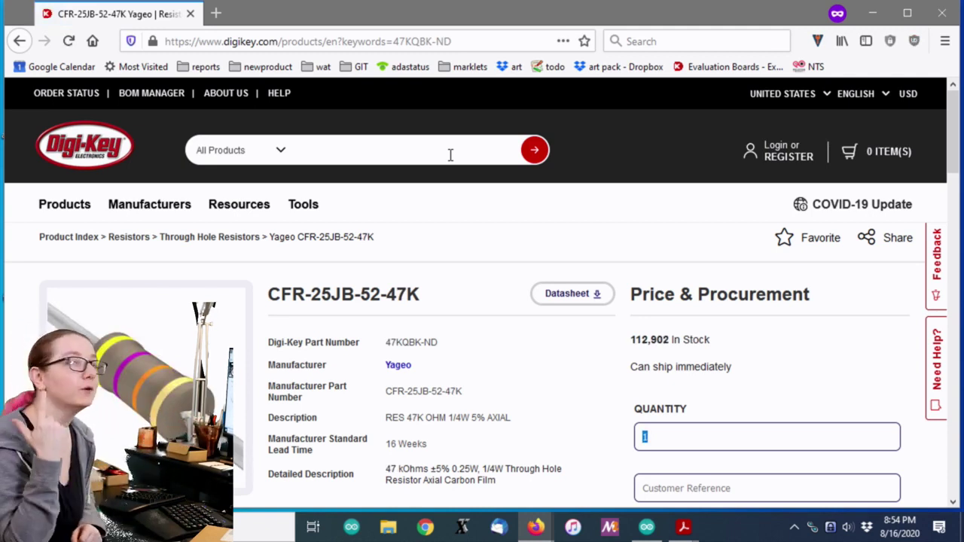
- Search for part 2K2QBK-ND by editing the pasted 10KQBK-ND, getting no results
click(450, 155)
key(ctrl+v)
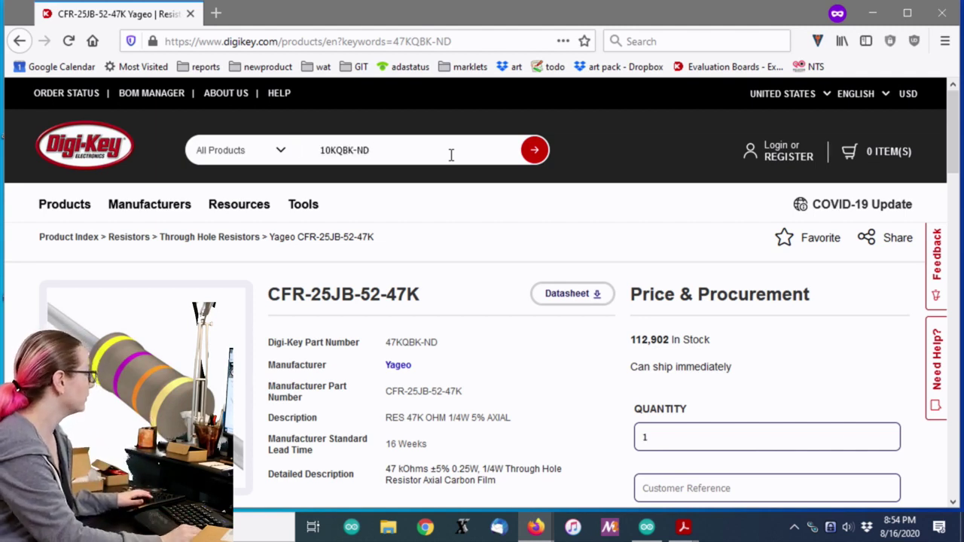
key(Right)
key(Right)
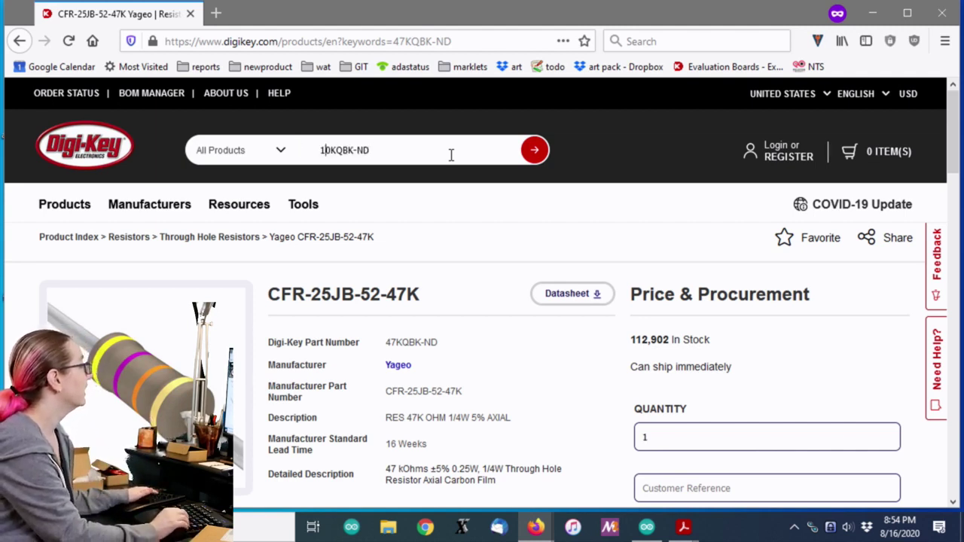
key(Home)
key(Delete)
key(Right)
key(Right)
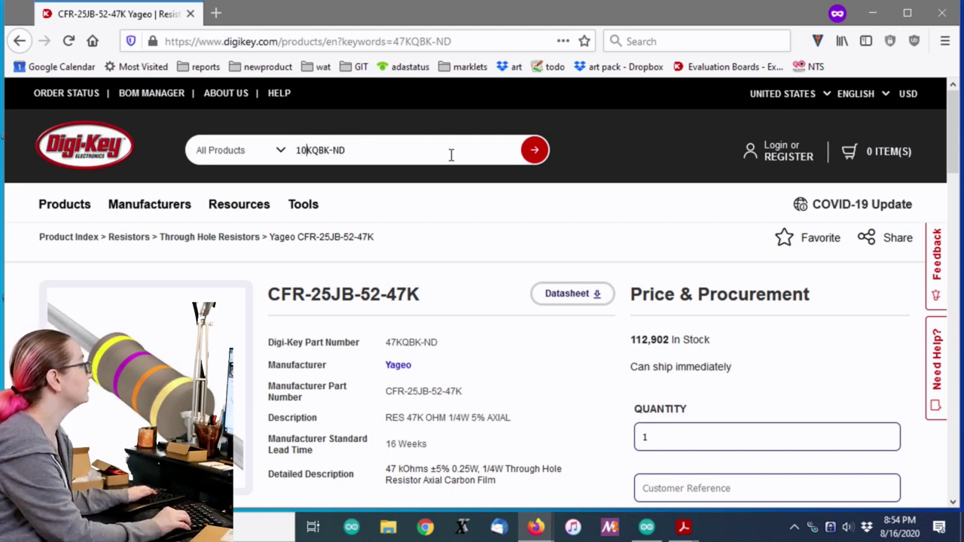
key(BackSpace)
key(BackSpace)
text(2)
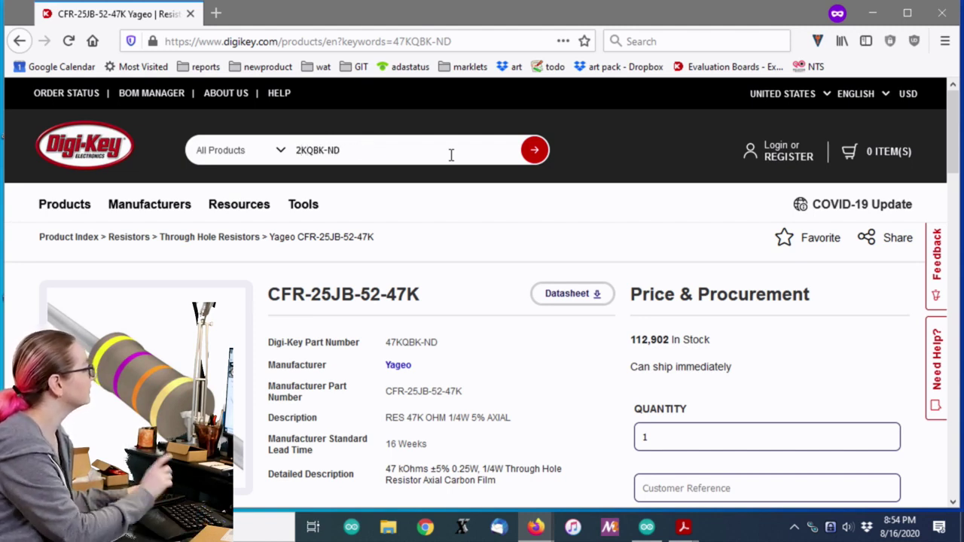
key(Right)
text(2)
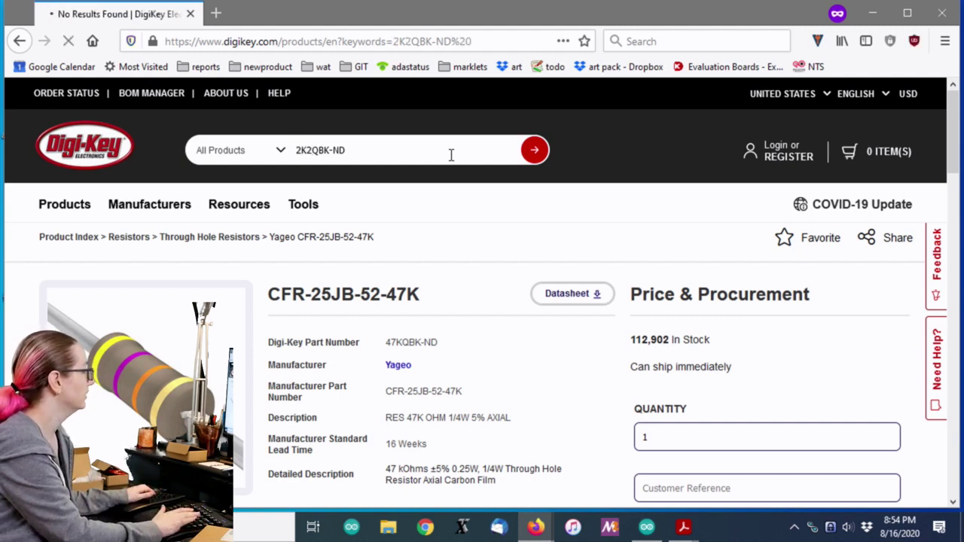
key(Return)
- Search for part 2.2KQBK-ND by replacing 10 with 2.2 in 10KQBK-ND
key(ctrl+v)
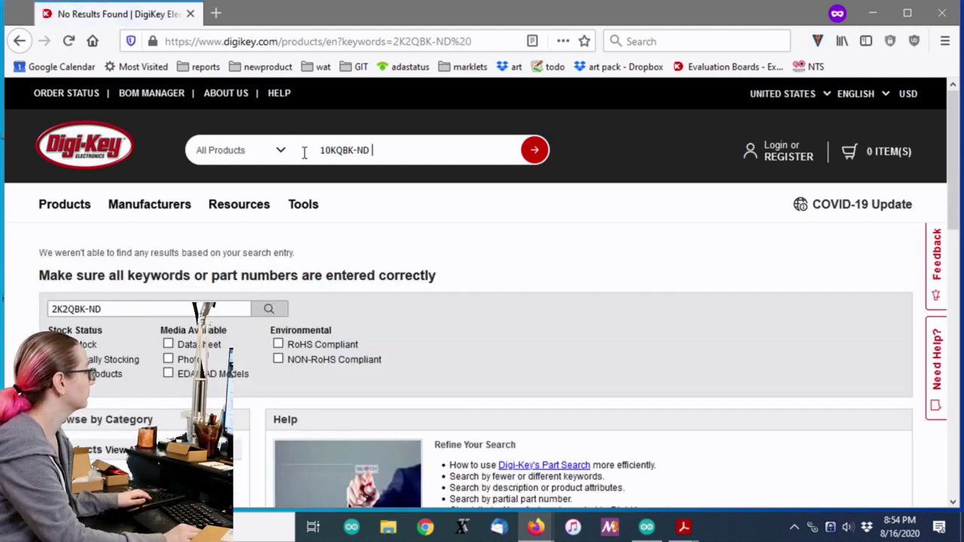
drag(307, 150, 194, 148)
key(BackSpace)
text(2.2)
key(Return)
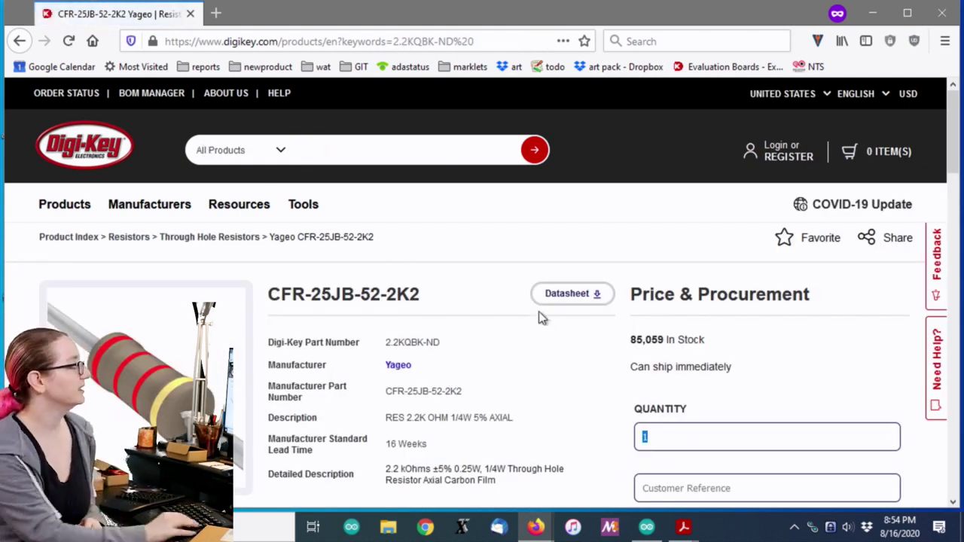
drag(632, 339, 676, 339)
click(613, 380)
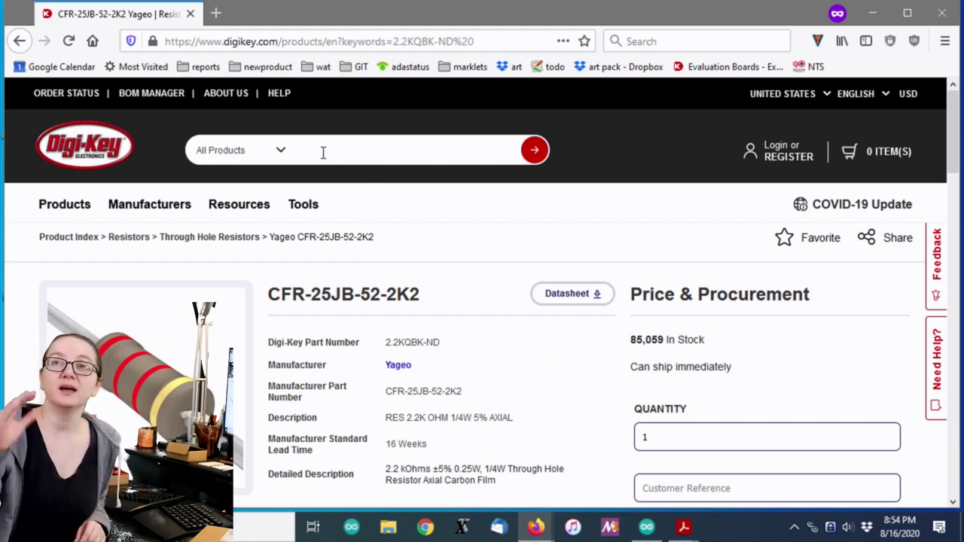
scroll(736, 269, down, 5)
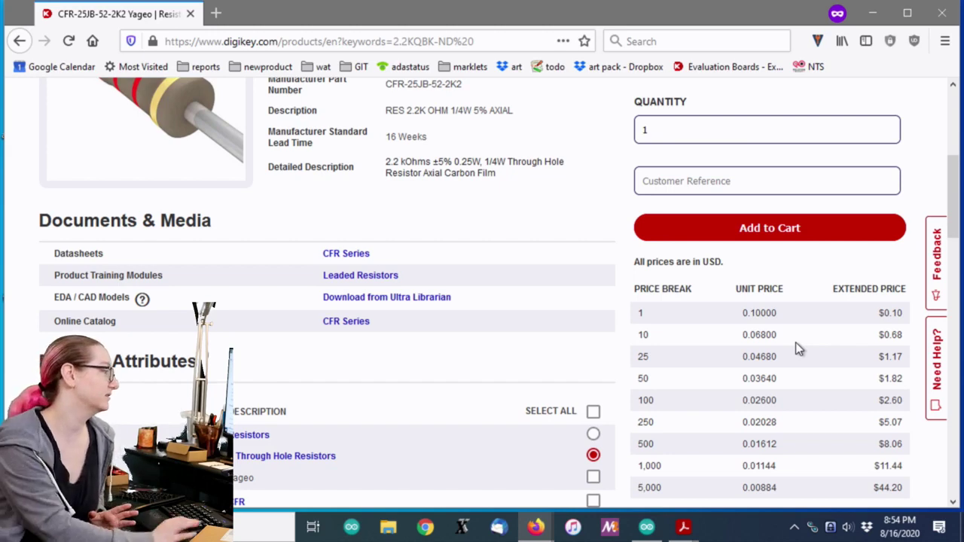
scroll(799, 341, down, 2)
scroll(810, 345, down, 4)
scroll(811, 345, up, 2)
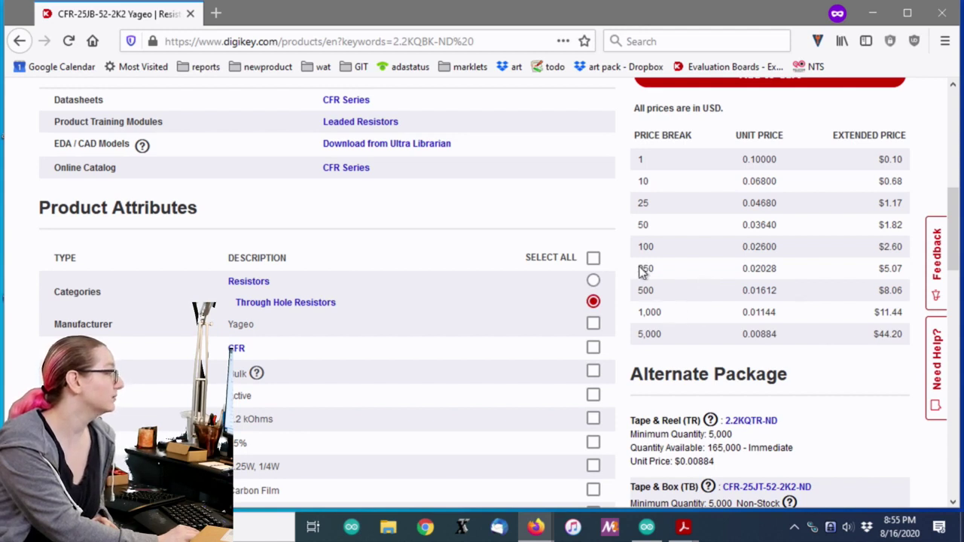
drag(640, 247, 675, 252)
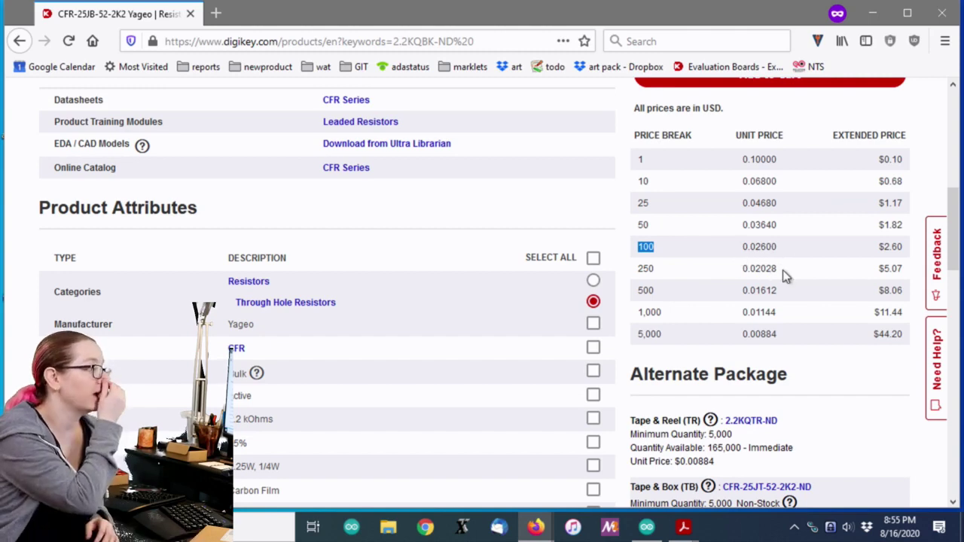
scroll(783, 270, up, 2)
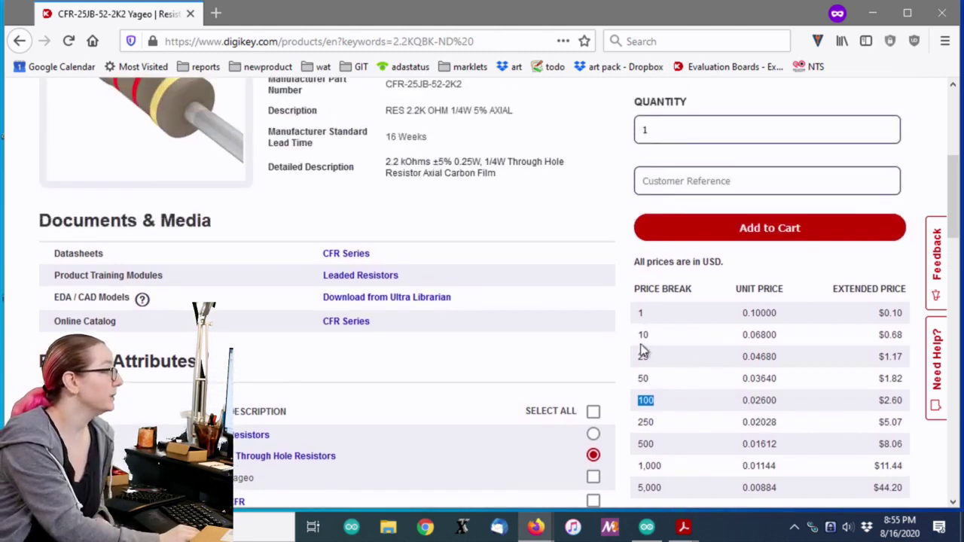
scroll(679, 323, down, 2)
drag(680, 323, 777, 310)
click(777, 310)
drag(657, 274, 639, 273)
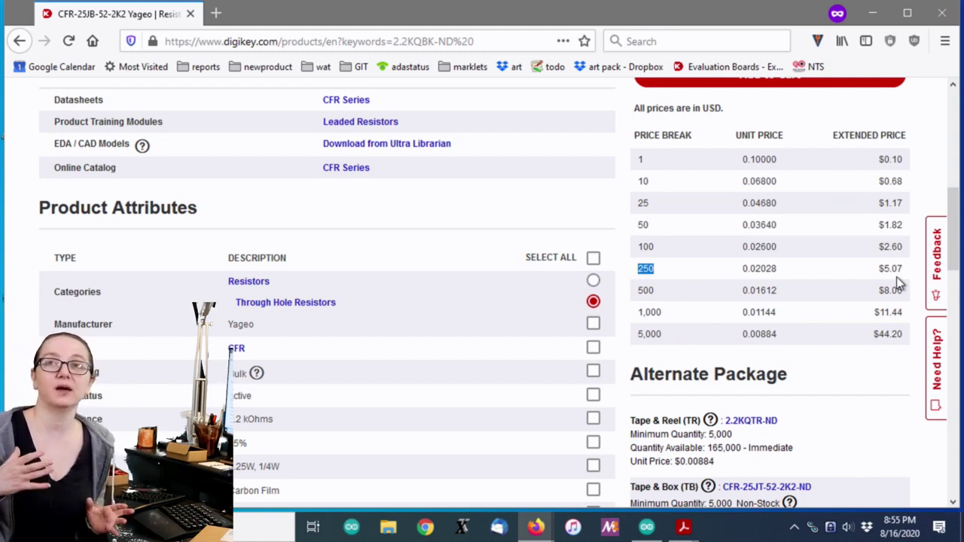
scroll(846, 305, down, 2)
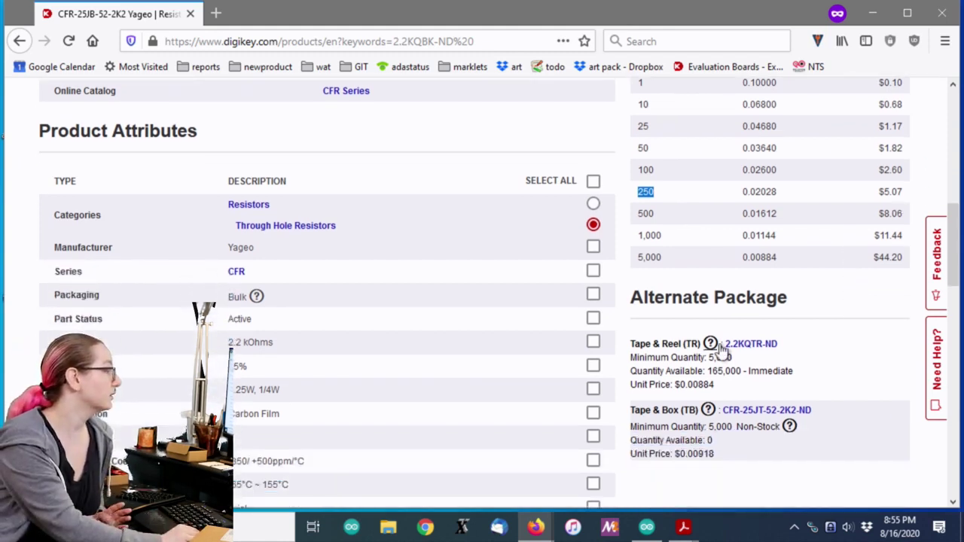
- Go to the tape-and-reel alternate package 2.2KQTR-ND and review its price table
click(767, 350)
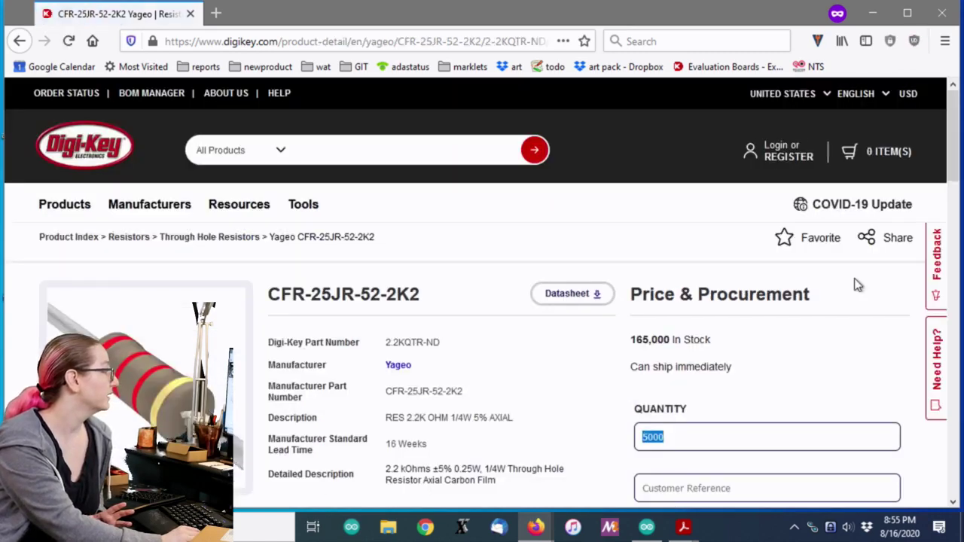
scroll(855, 284, down, 2)
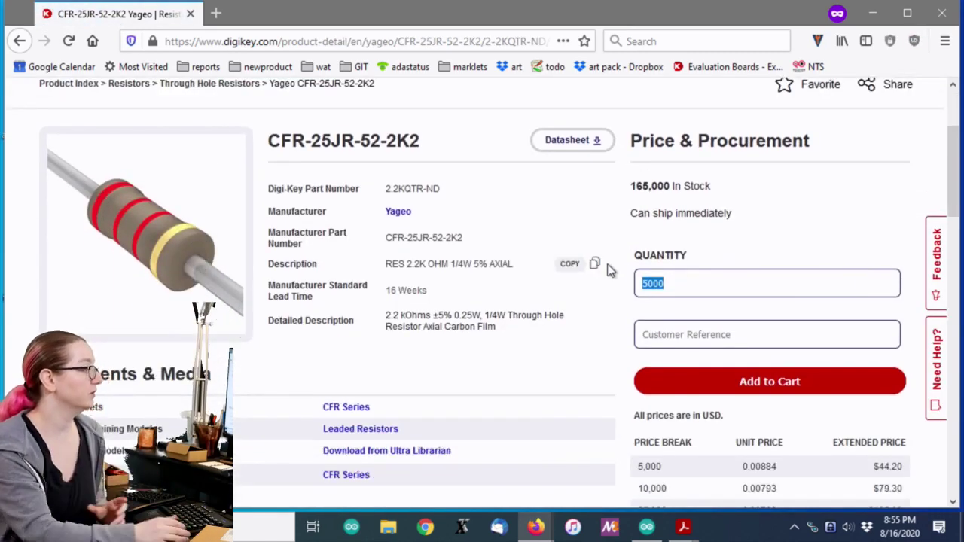
scroll(854, 209, down, 4)
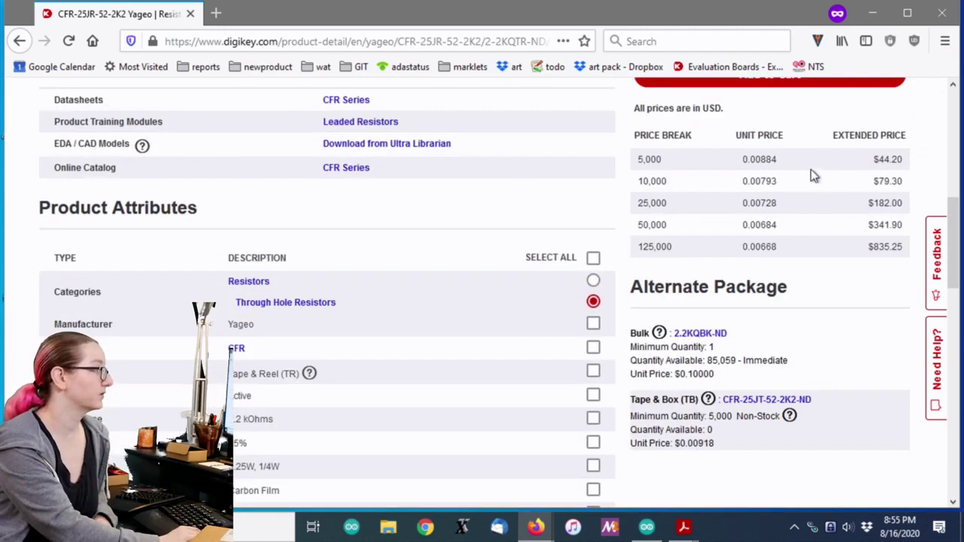
scroll(809, 173, up, 1)
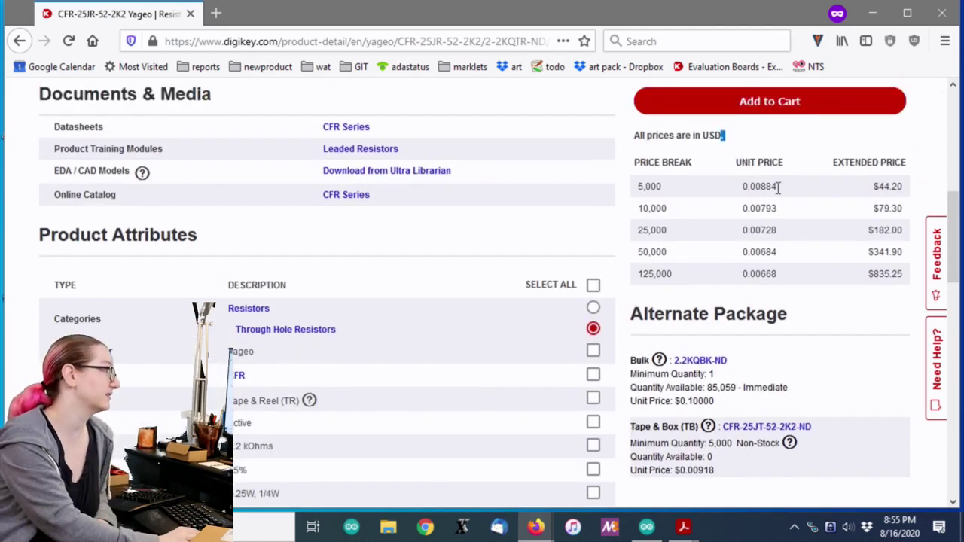
drag(779, 187, 742, 190)
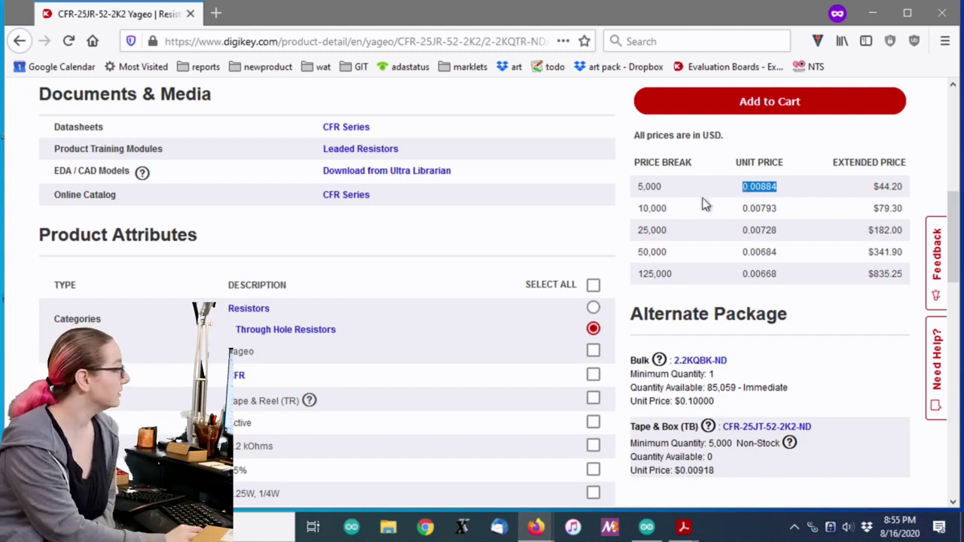
scroll(334, 254, up, 10)
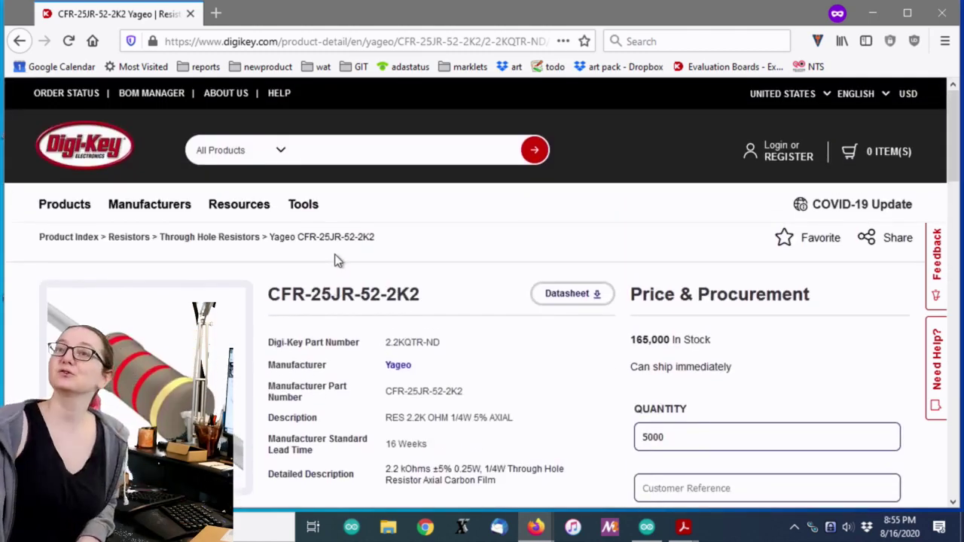